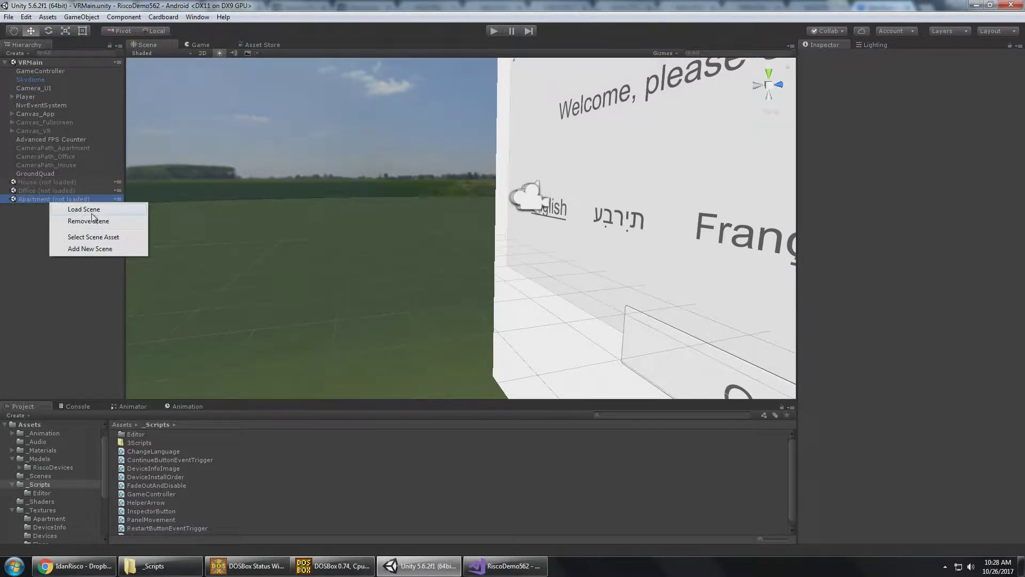
Load the Apartment scene alongside the open VRMain scene
click(118, 211)
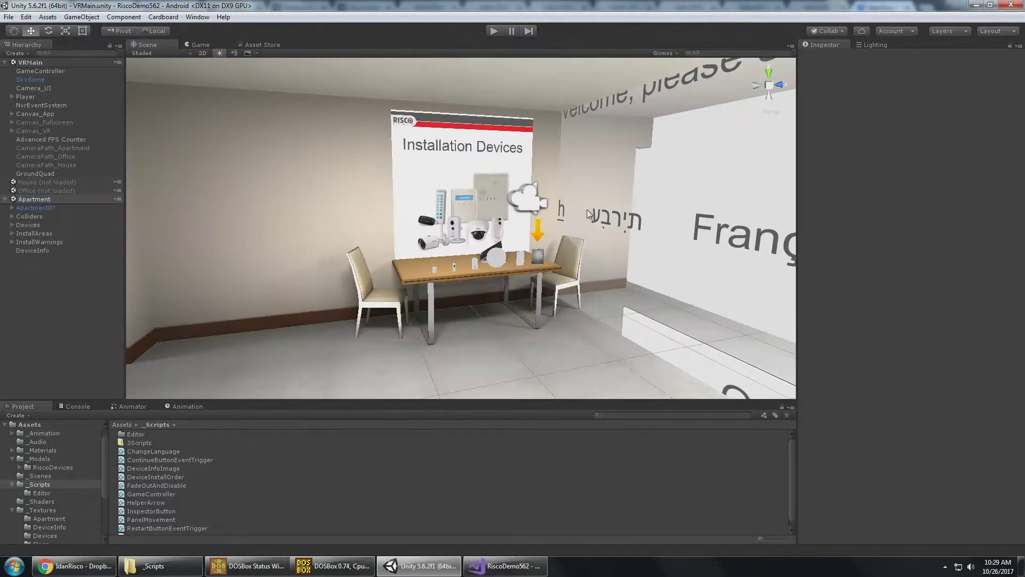
Examine the WiCommControlPanel model and the other installation devices on the apartment table
scroll(584, 222, up, 3)
middle_drag(584, 223, 548, 187)
scroll(593, 203, up, 5)
scroll(548, 187, down, 2)
scroll(548, 187, up, 4)
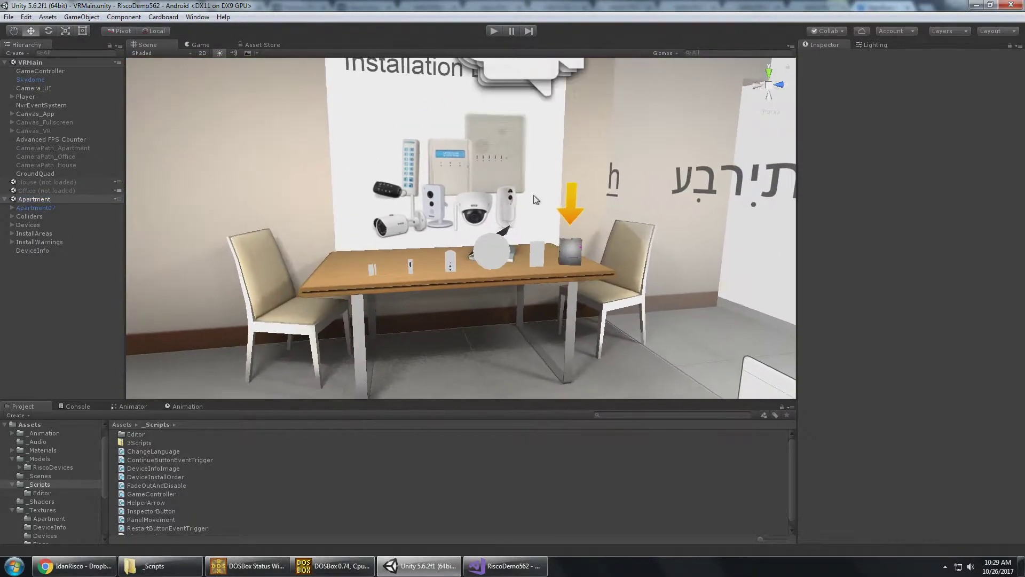
click(582, 260)
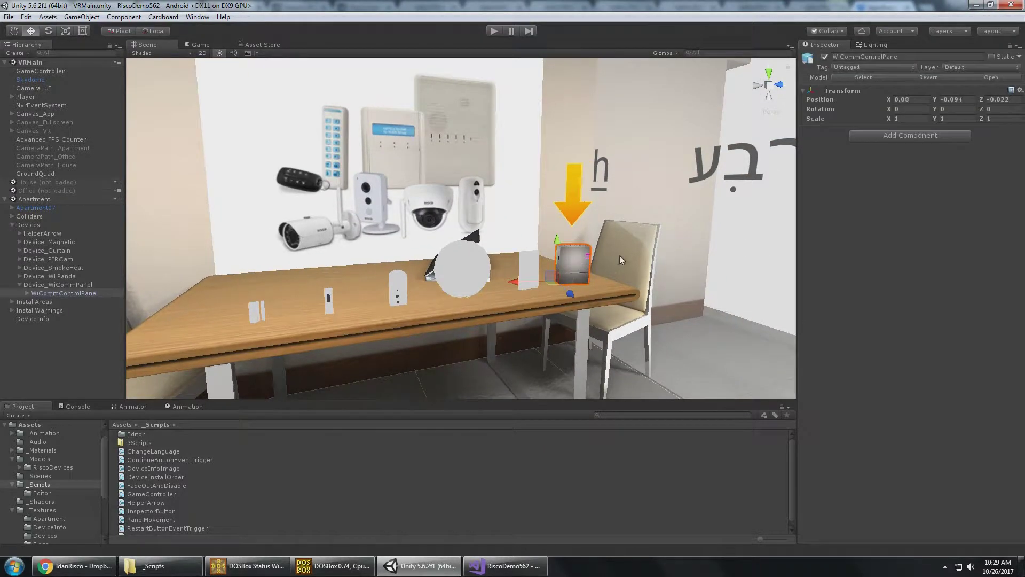
key(f)
alt+drag(554, 243, 529, 230)
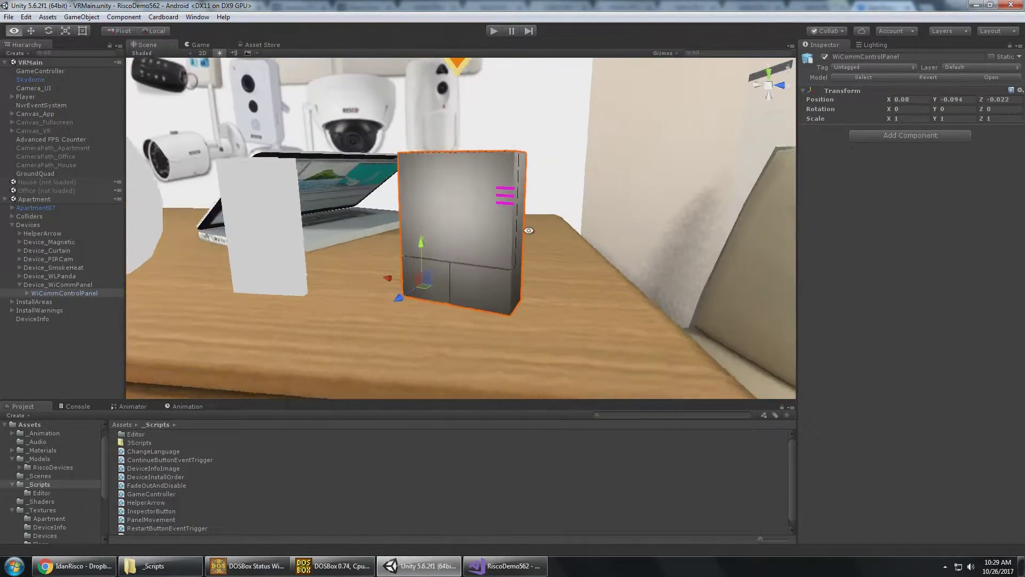
alt+middle_drag(528, 230, 517, 254)
alt+drag(517, 253, 547, 253)
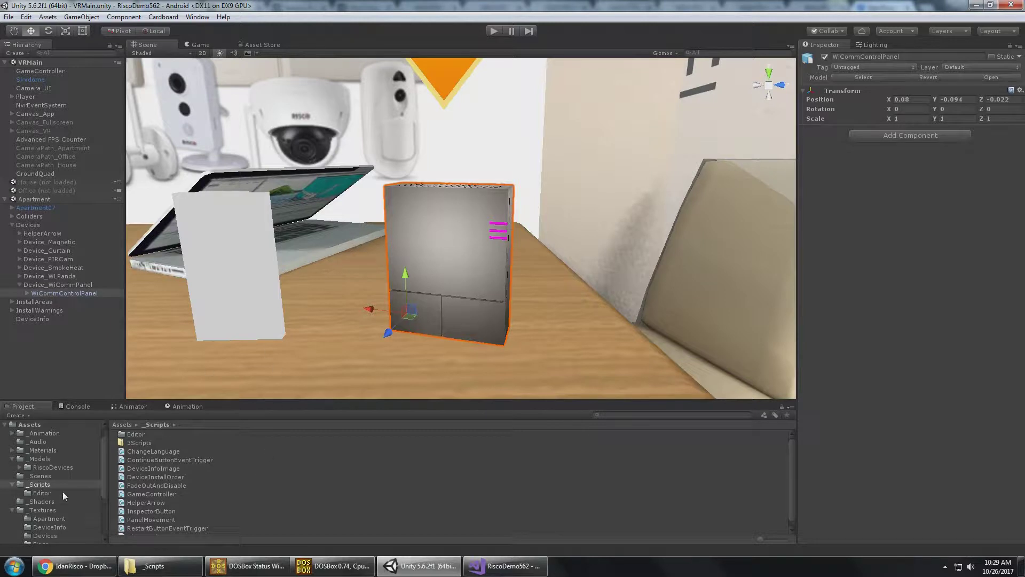
alt+middle_drag(431, 263, 503, 252)
alt+right_drag(503, 252, 402, 269)
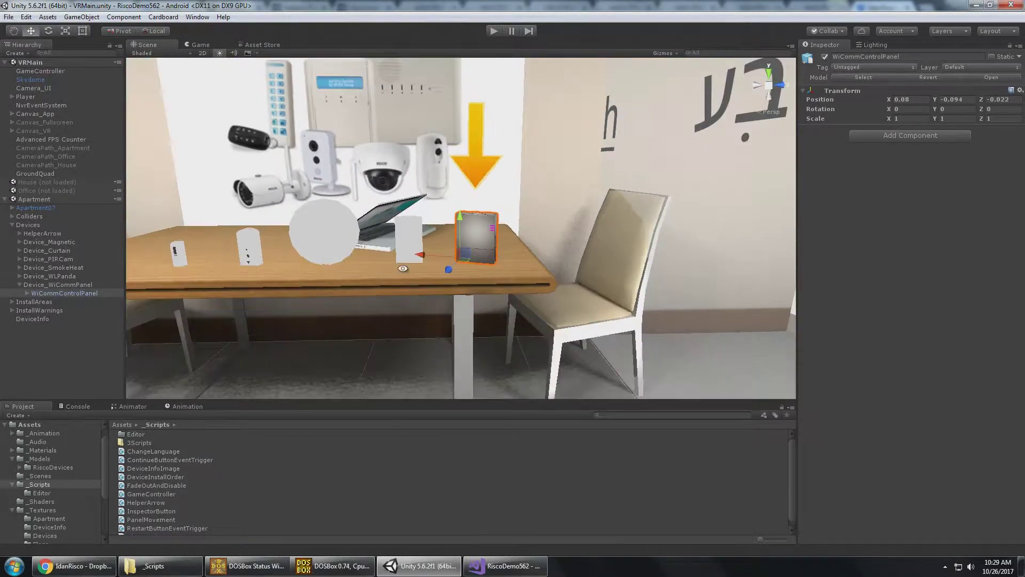
alt+middle_drag(402, 269, 518, 258)
mouse_move(519, 259)
alt+right_down()
mouse_move(485, 264)
mouse_move(510, 262)
alt+right_up()
Select Device_Magnetic and locate the texture assigned as its Device Image in the project
click(65, 244)
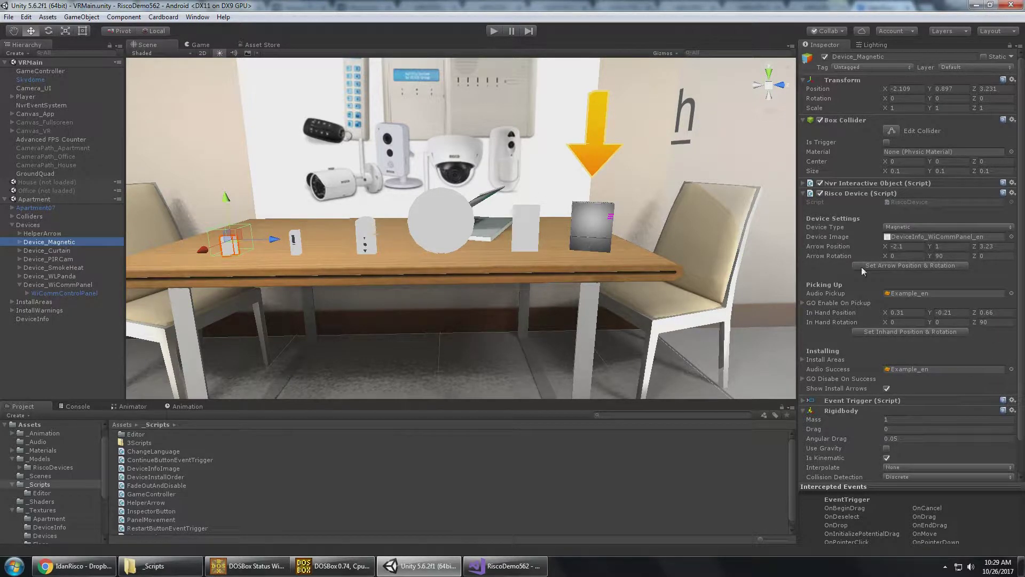
scroll(888, 259, down, 2)
click(905, 204)
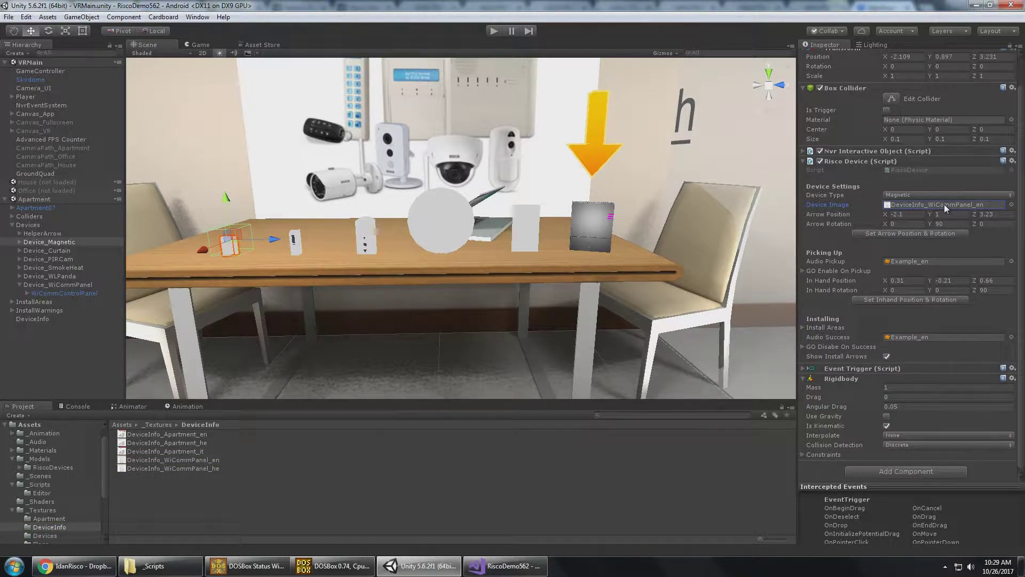
Select the DeviceInfo_WiCommPanel_en texture and enlarge its preview
click(208, 460)
click(207, 468)
click(255, 460)
middle_drag(511, 211, 516, 303)
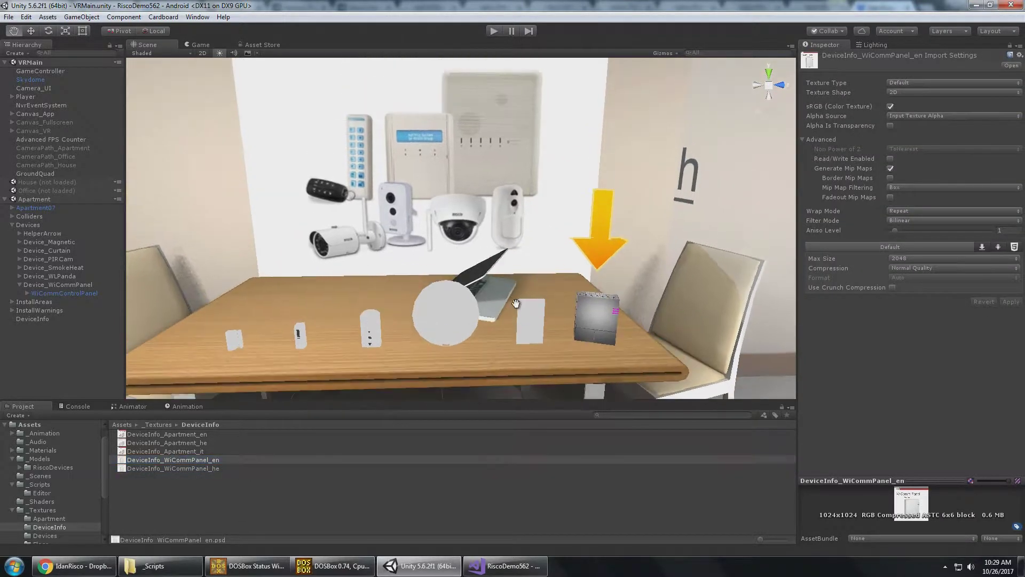
right_drag(516, 304, 515, 281)
middle_drag(515, 281, 530, 231)
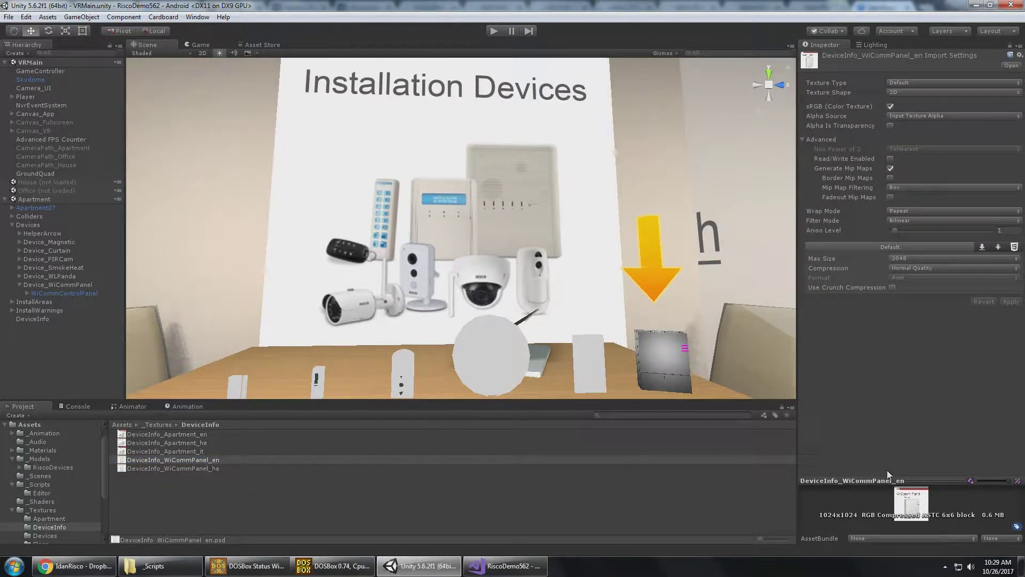
drag(887, 478, 887, 338)
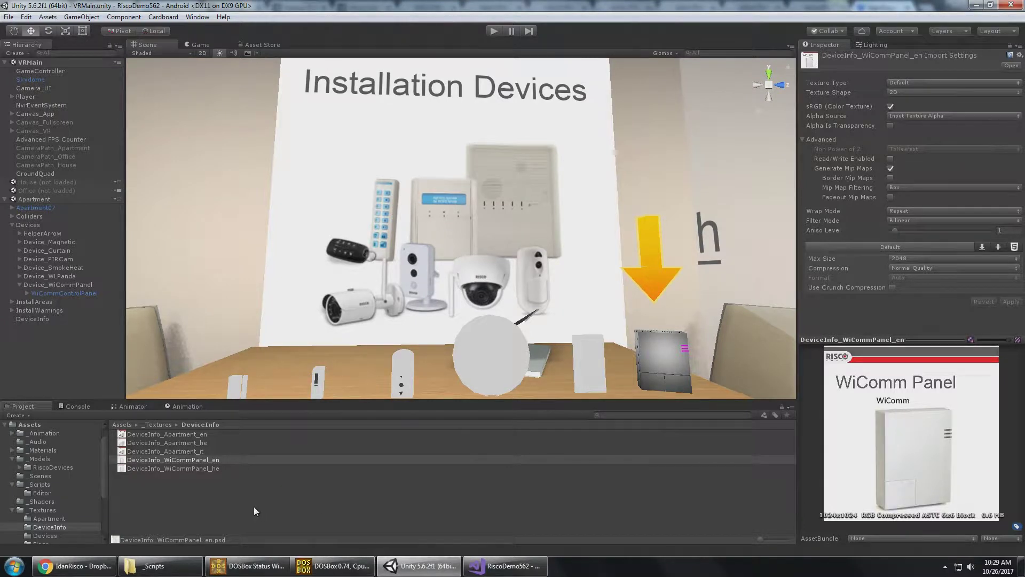
Compare the previews of DeviceInfo_WiCommPanel_he and DeviceInfo_WiCommPanel_en
click(213, 468)
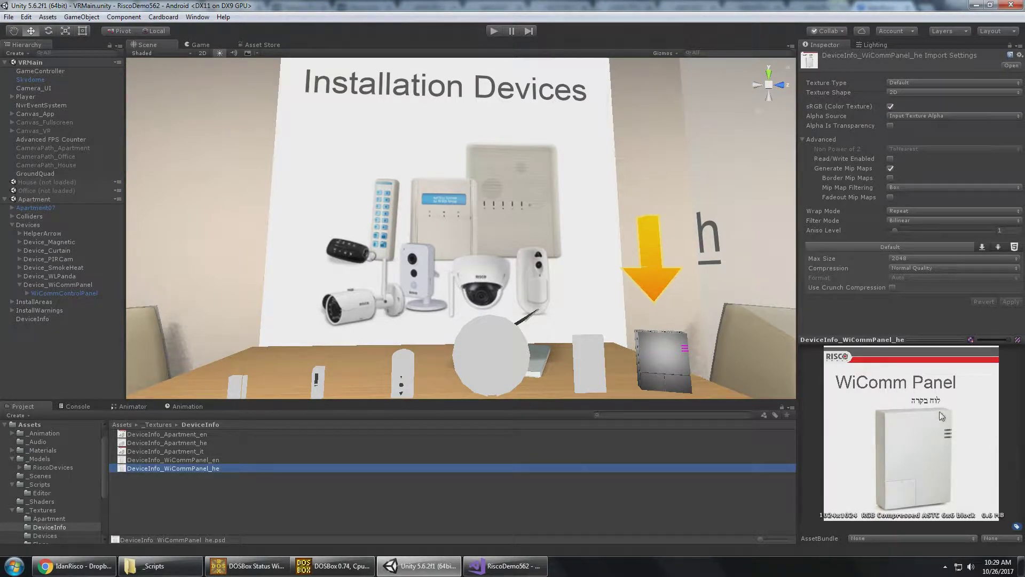
click(217, 463)
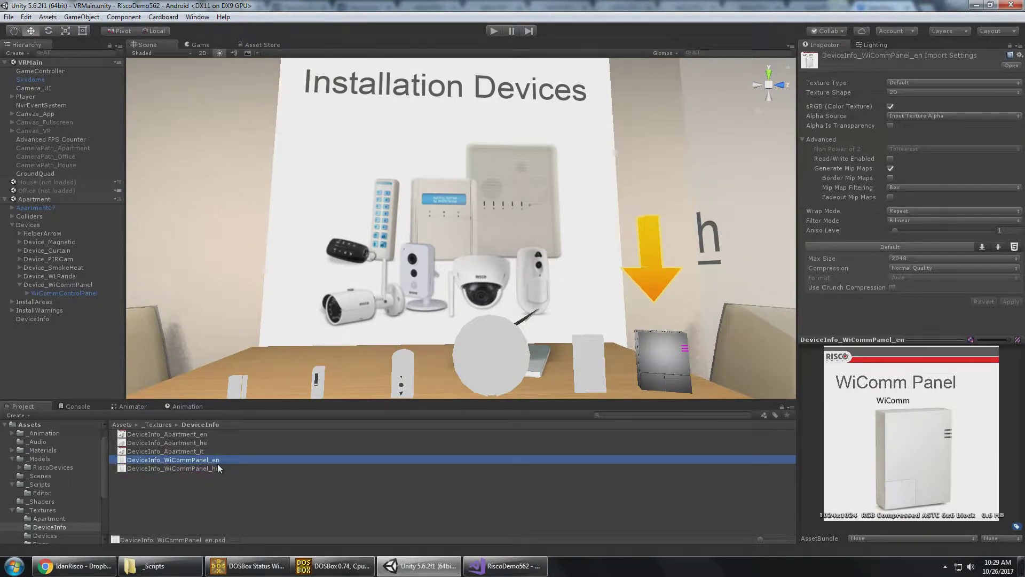
click(221, 468)
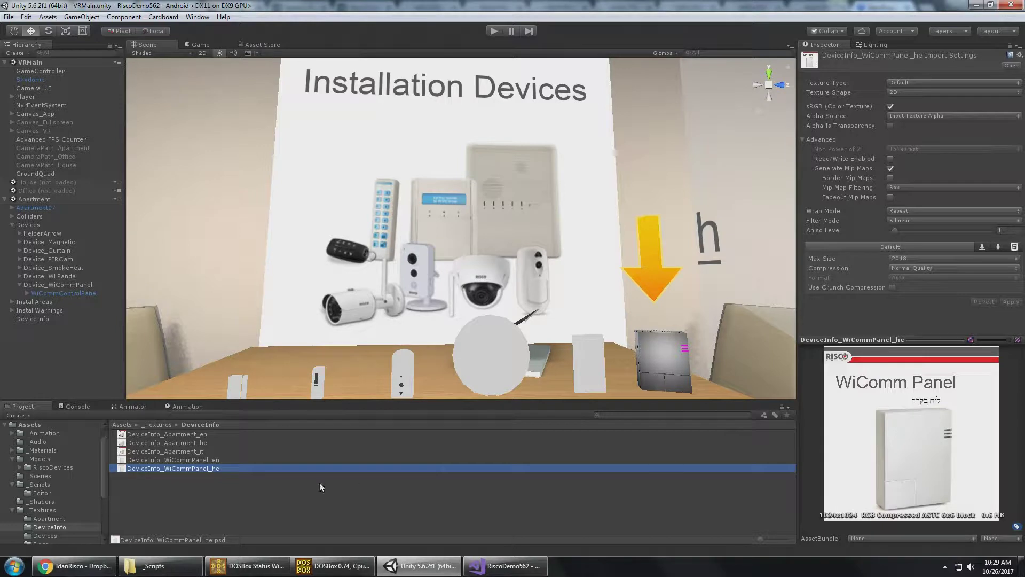
click(221, 461)
click(225, 466)
click(217, 460)
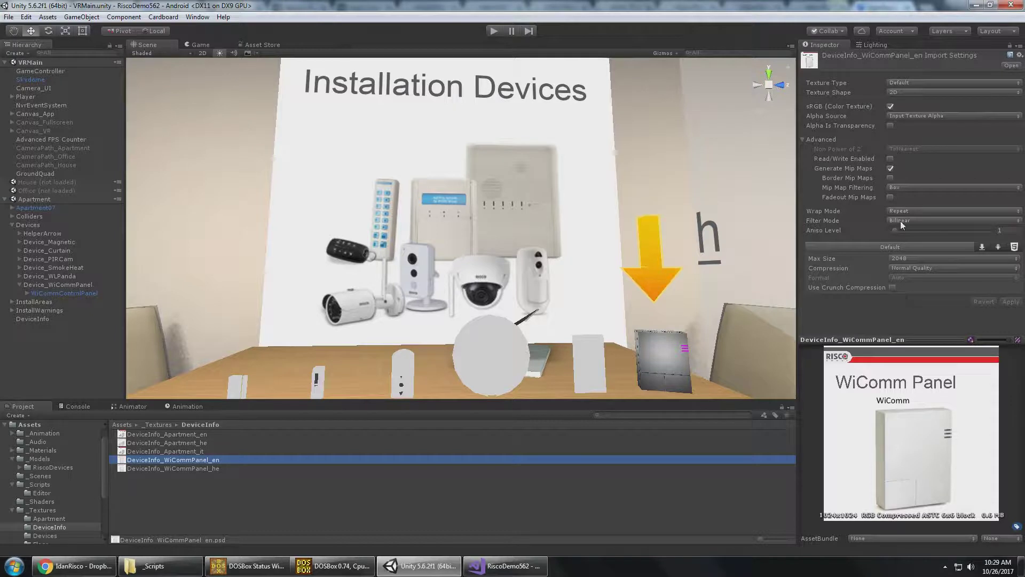
Check Device_Magnetic's device settings and examine the language suffixes in the DeviceInfo_WiCommPanel texture names
click(64, 243)
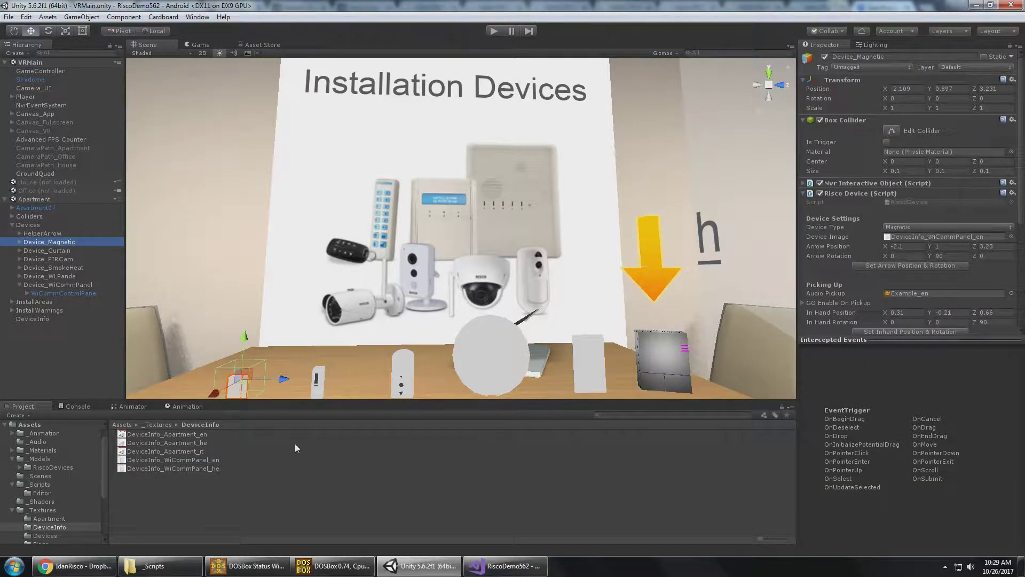
click(160, 460)
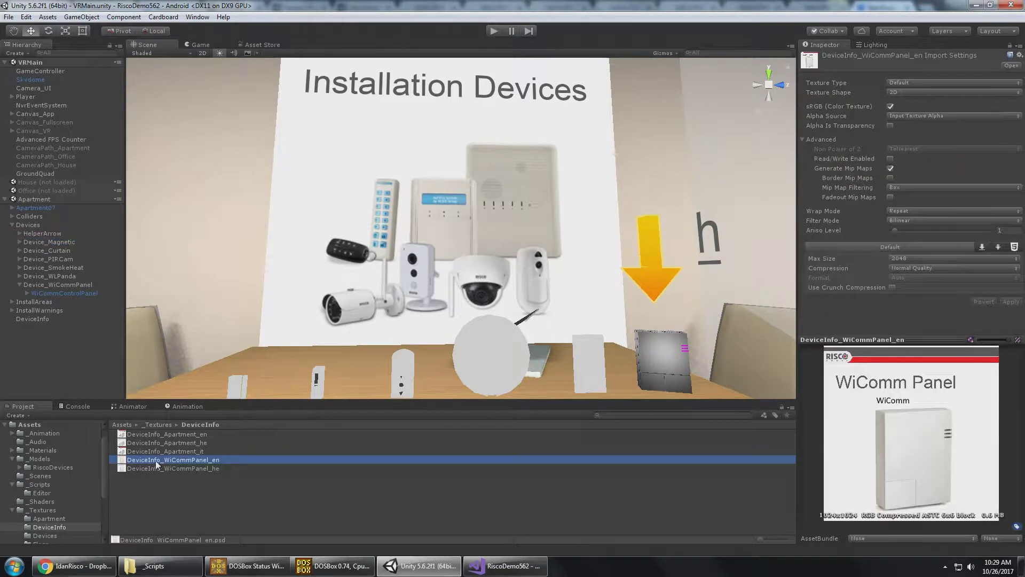
key(F2)
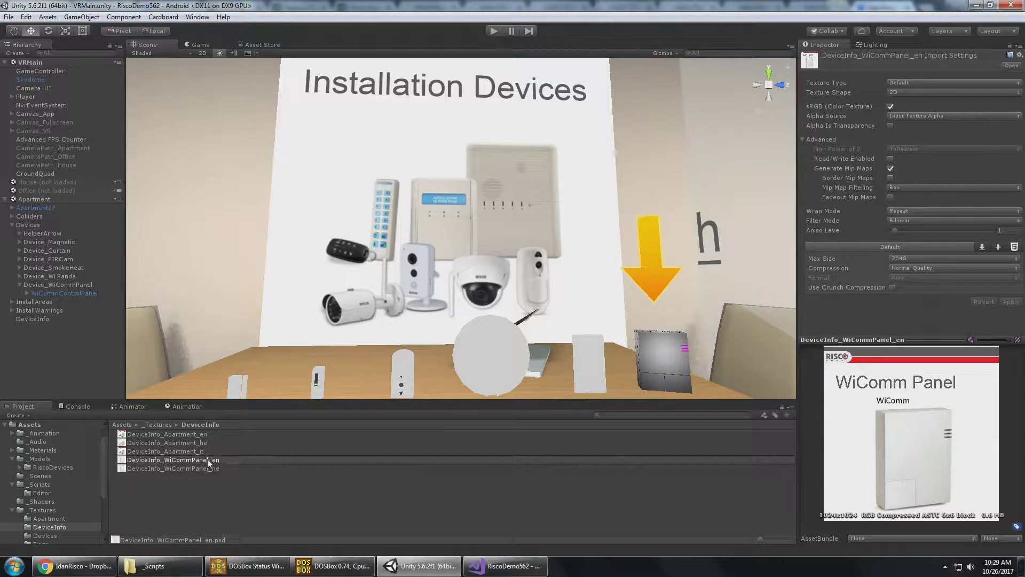
key(shift+Home)
double_click(157, 463)
drag(208, 460, 203, 460)
drag(209, 460, 219, 461)
click(200, 468)
click(185, 468)
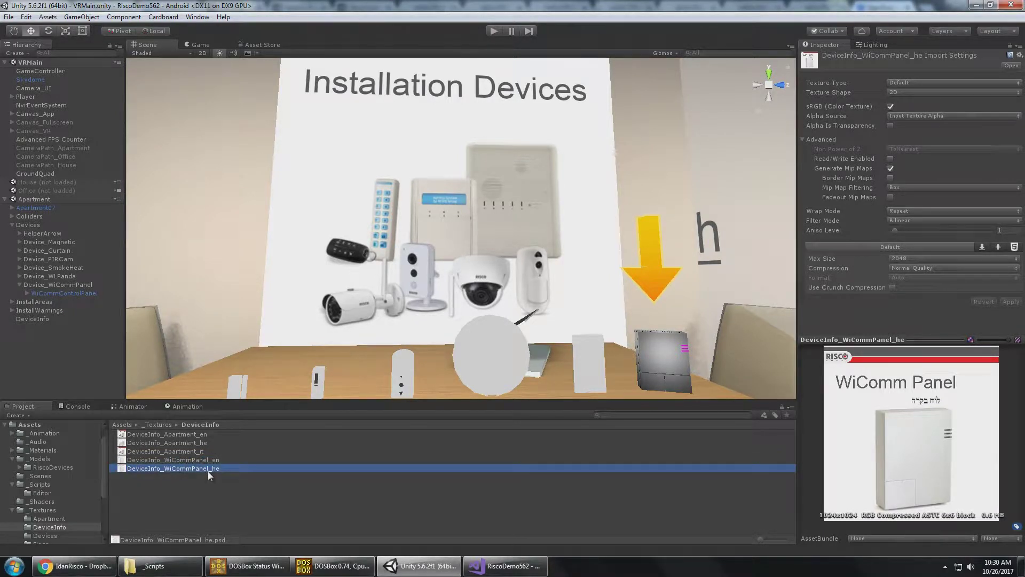
click(241, 460)
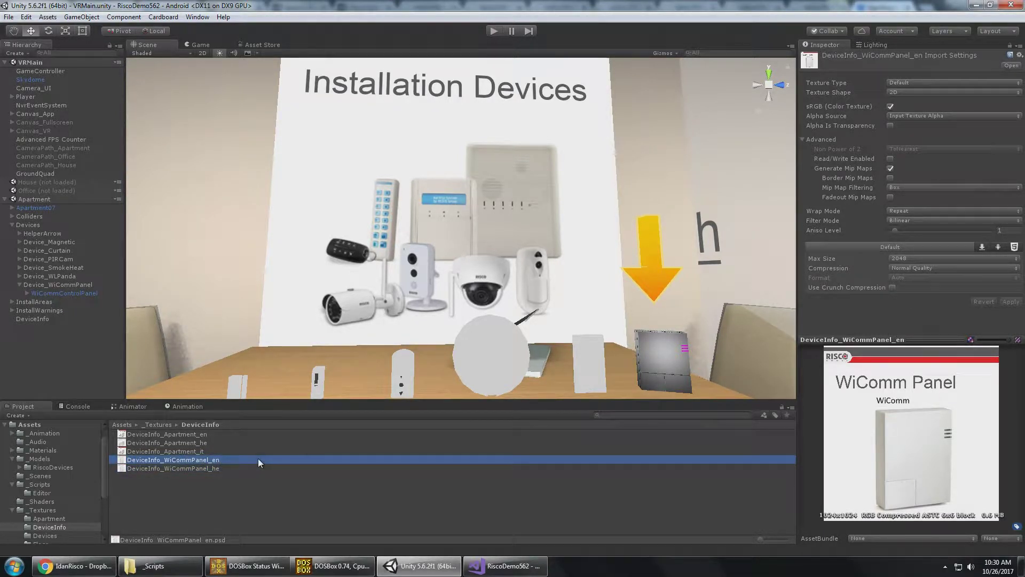
Rename the DeviceInfo_Apartment_en texture as Welcome_Apartment_en
click(183, 435)
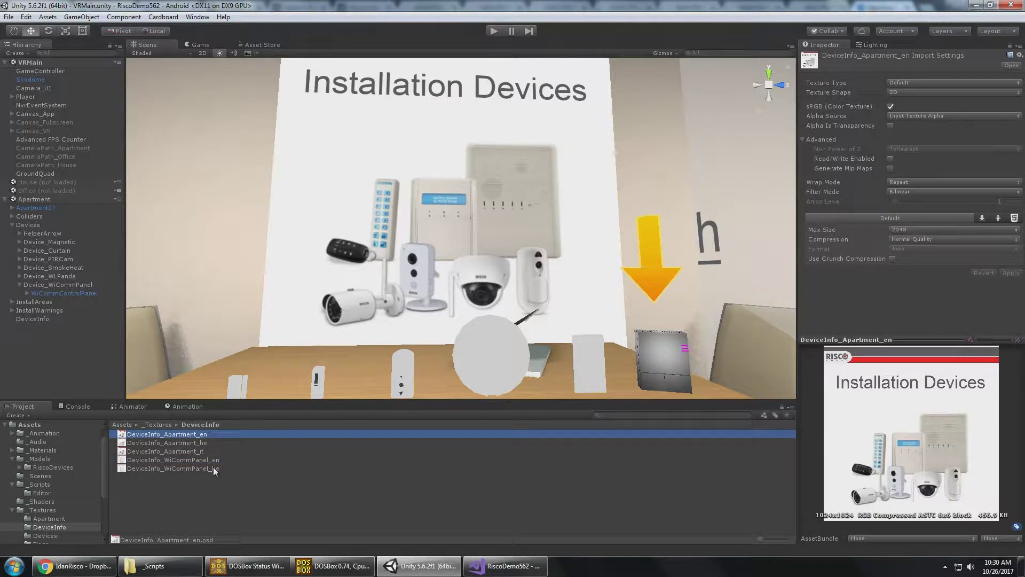
key(F2)
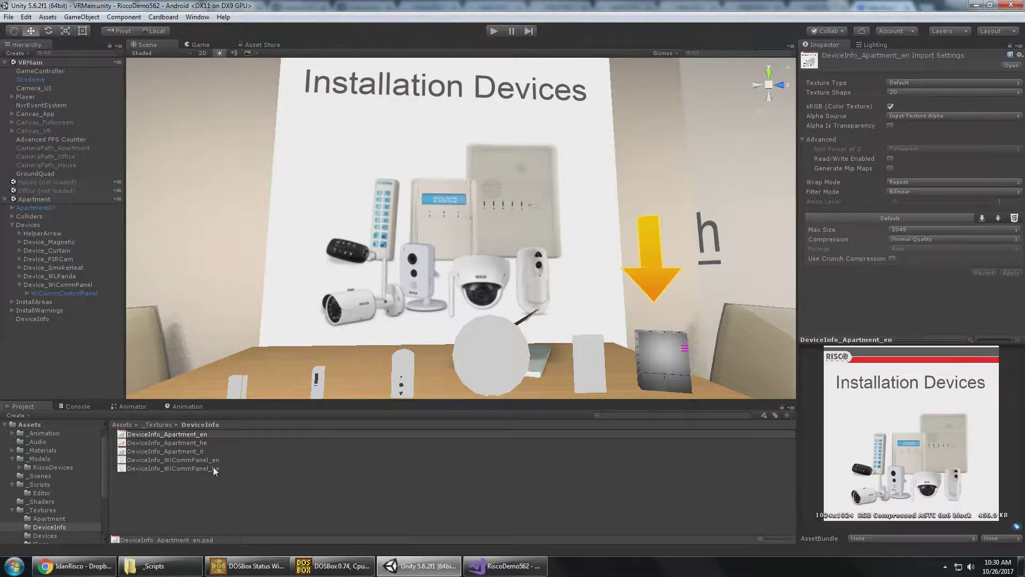
key(Home)
key(Delete)
key(Delete)
key(Delete)
key(Delete)
key(Delete)
key(Delete)
key(Delete)
key(Delete)
key(Delete)
key(Delete)
text(Welcome)
key(Return)
Rename the DeviceInfo_Apartment_he texture as Welcome_Apartment_he
key(Up)
key(Up)
key(Up)
key(Up)
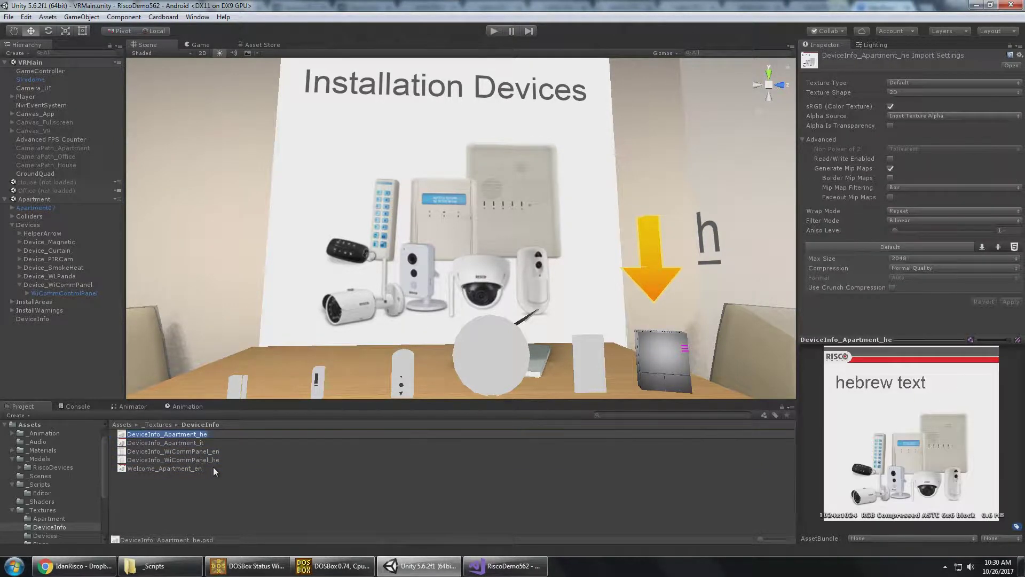
key(F2)
key(Delete)
key(Delete)
key(Delete)
key(Delete)
key(Delete)
key(Delete)
key(Delete)
key(Delete)
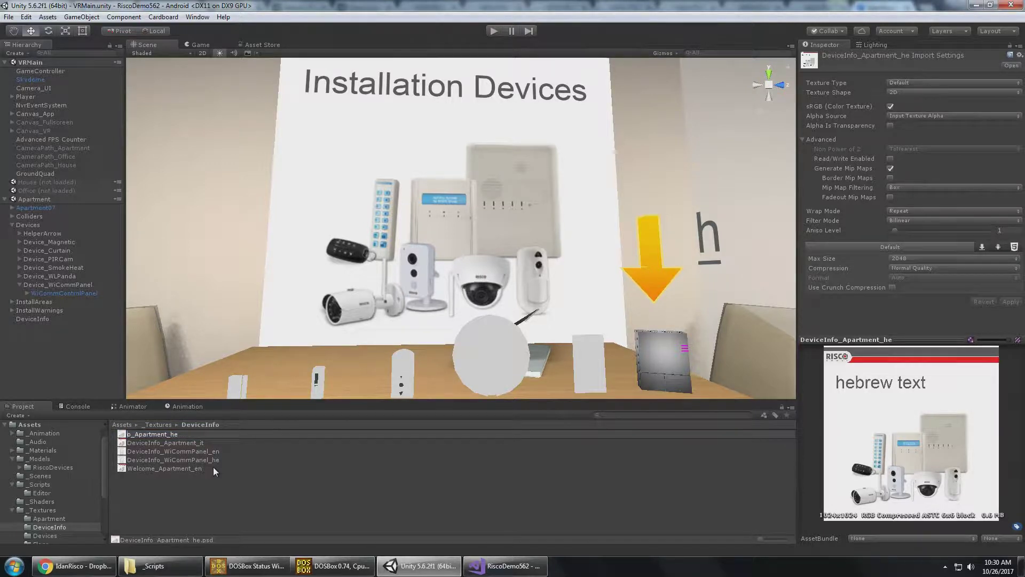
text(Welcome)
key(Return)
Rename the DeviceInfo_Apartment_it texture as Welcome_Apartment_it
click(200, 437)
key(F2)
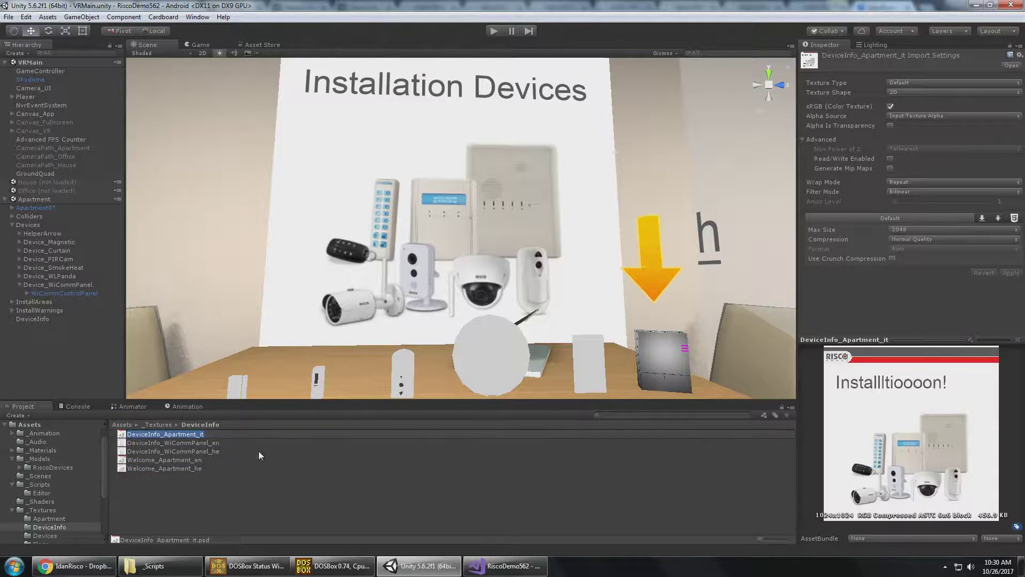
key(Home)
key(Delete)
key(Delete)
key(Delete)
key(Delete)
key(Delete)
key(Delete)
key(Delete)
key(Delete)
key(Delete)
key(Delete)
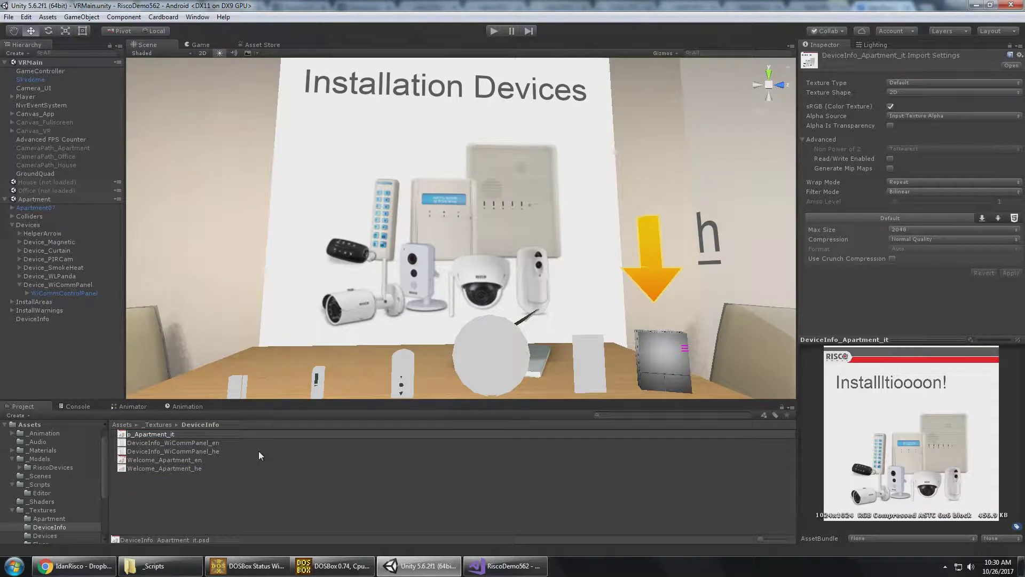
text(Welcome)
key(Return)
Review the previews of Welcome_Apartment_en and the two DeviceInfo_WiCommPanel textures
click(258, 452)
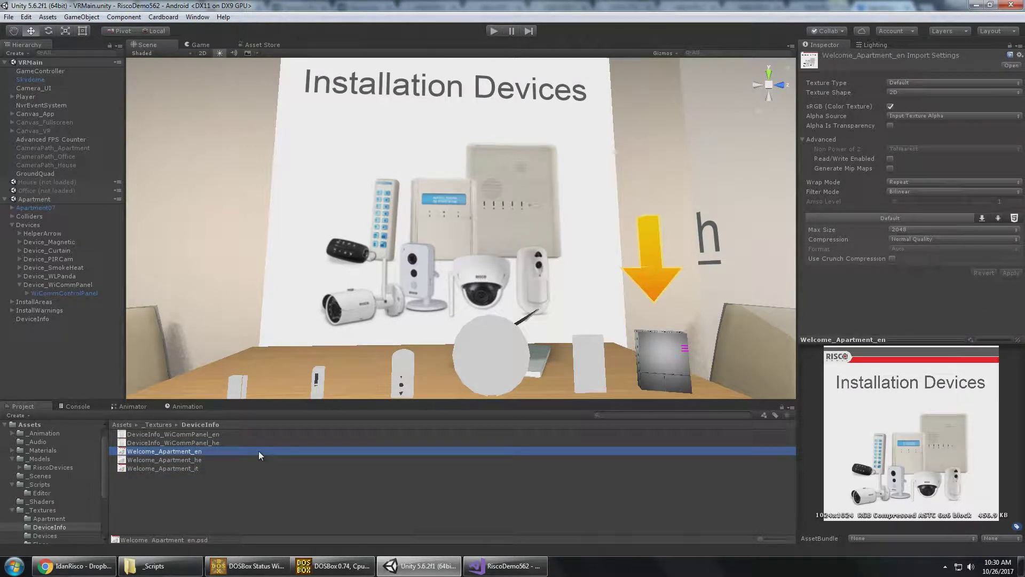
key(Up)
key(Up)
key(Up)
key(Down)
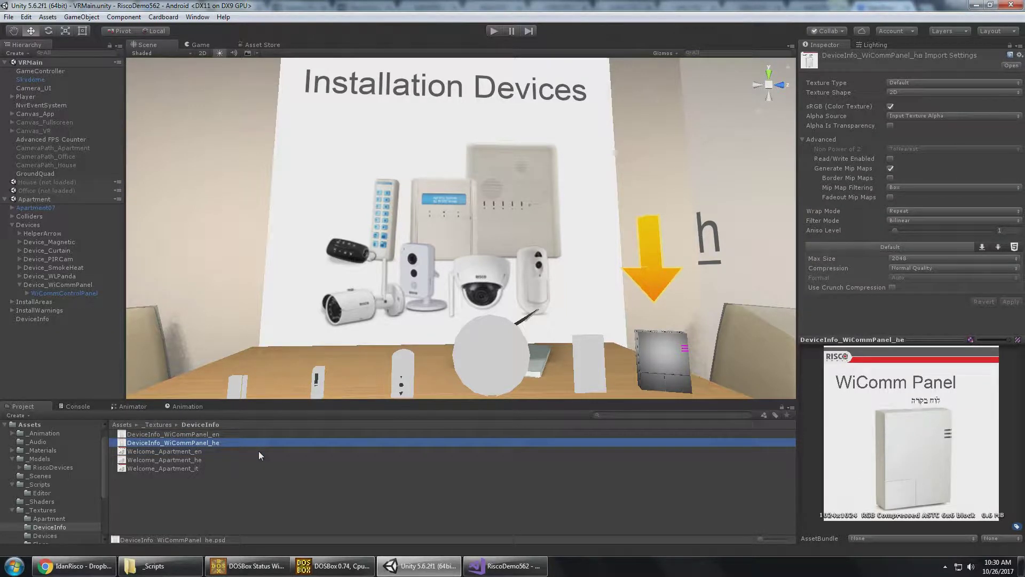
key(Up)
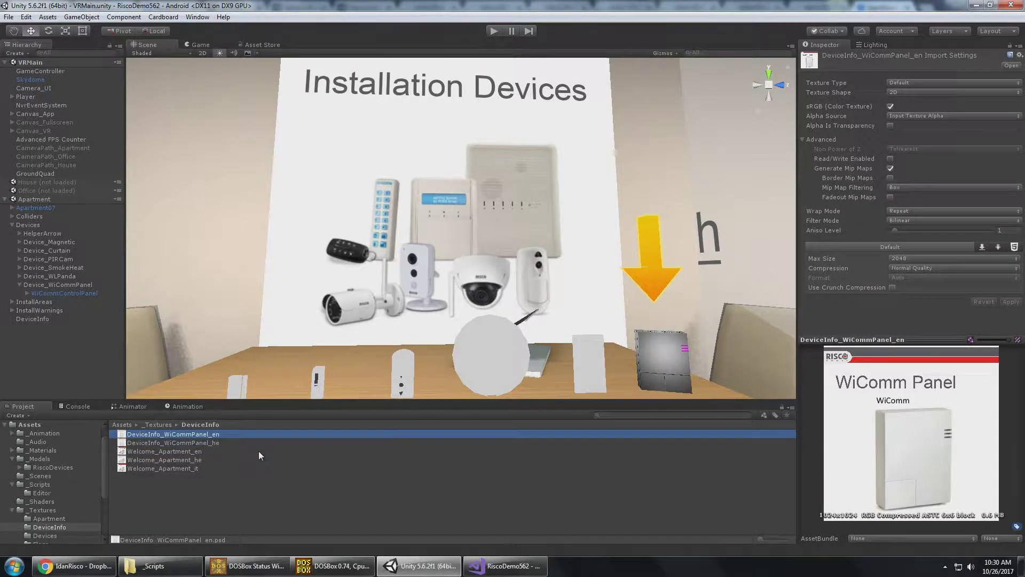
click(215, 445)
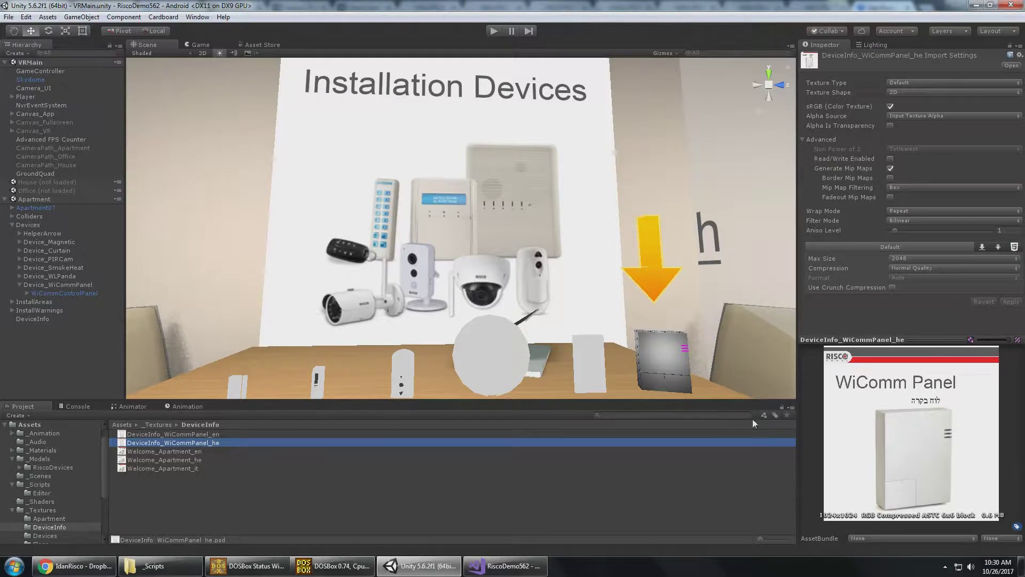
Empty the GameController's All Audio Clips list by setting its size to 0
click(57, 71)
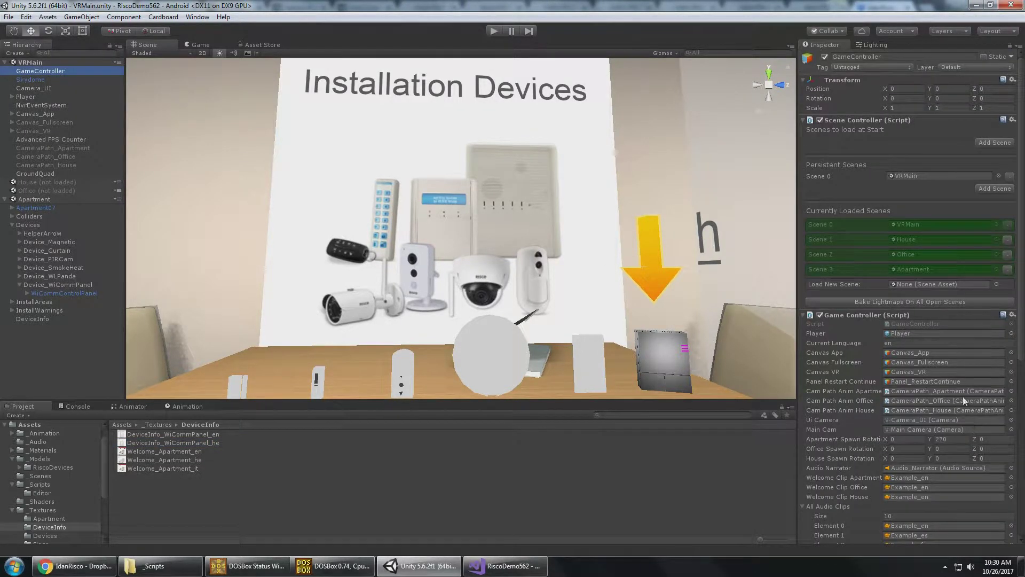
scroll(963, 396, down, 10)
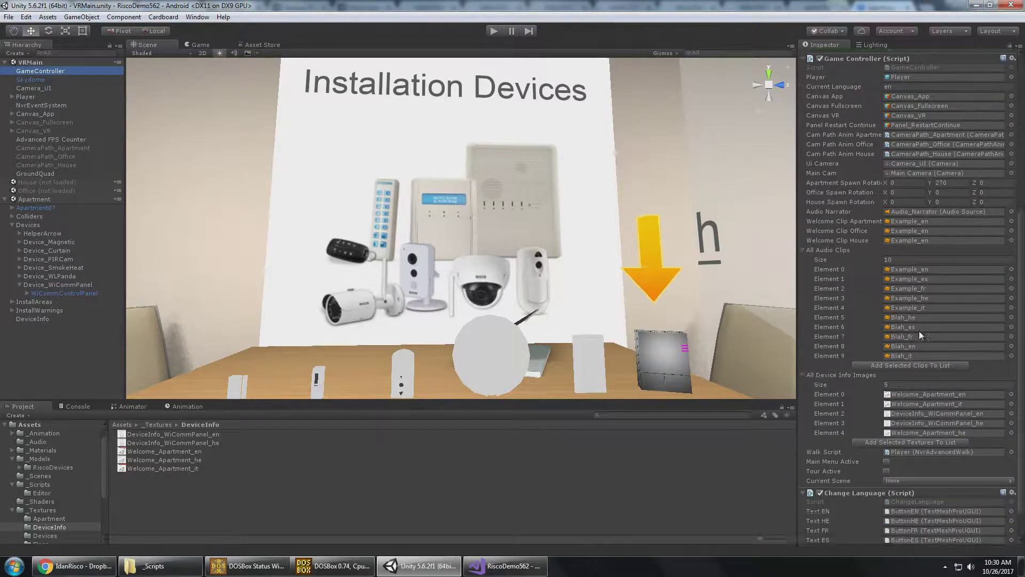
scroll(919, 333, down, 2)
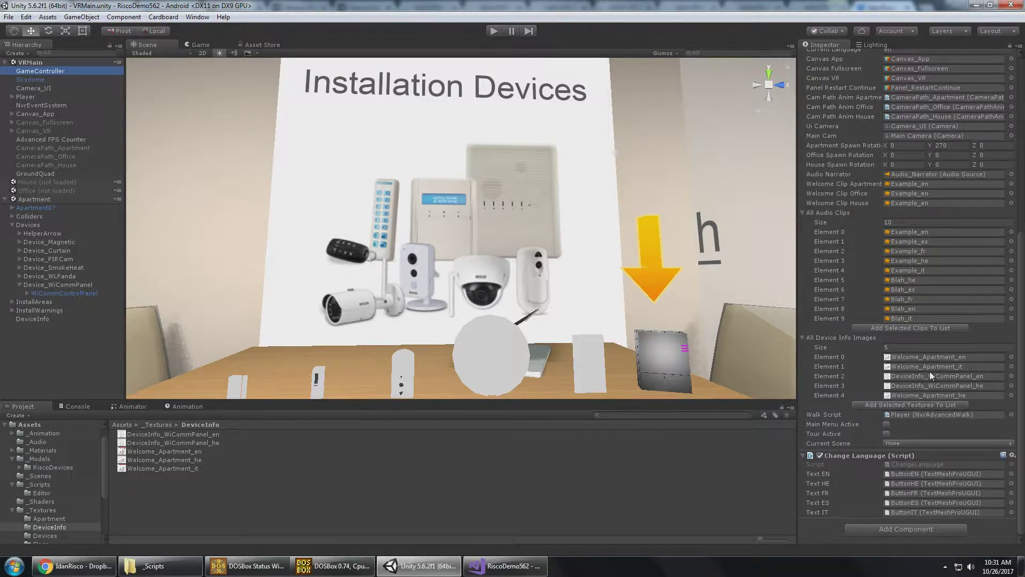
scroll(930, 371, up, 3)
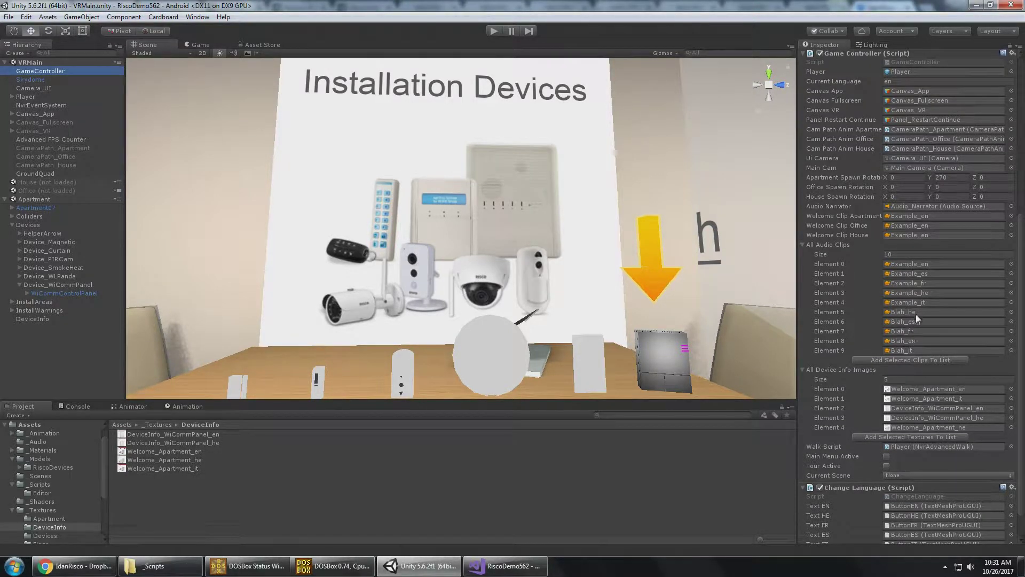
click(908, 255)
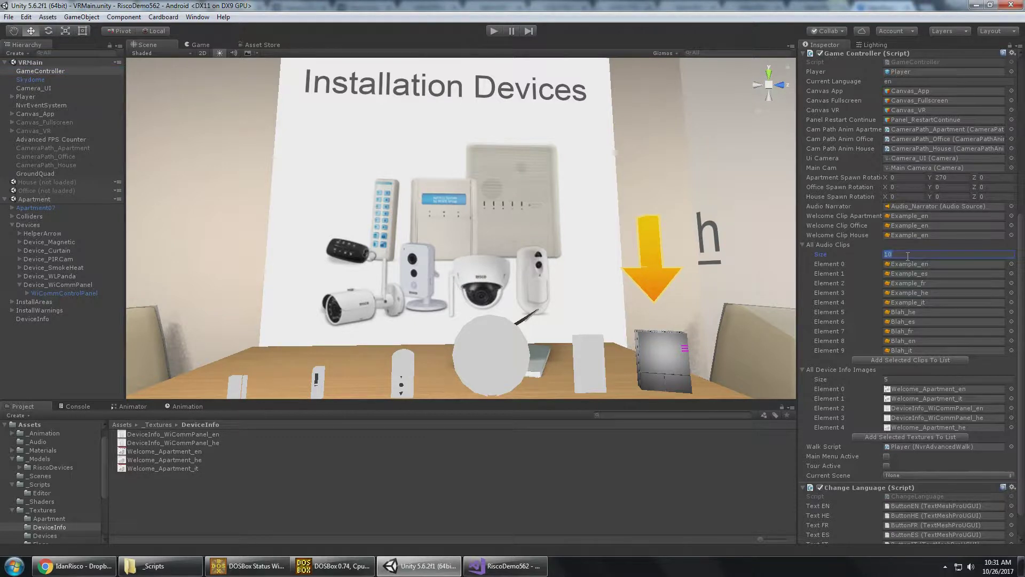
text(0)
key(Return)
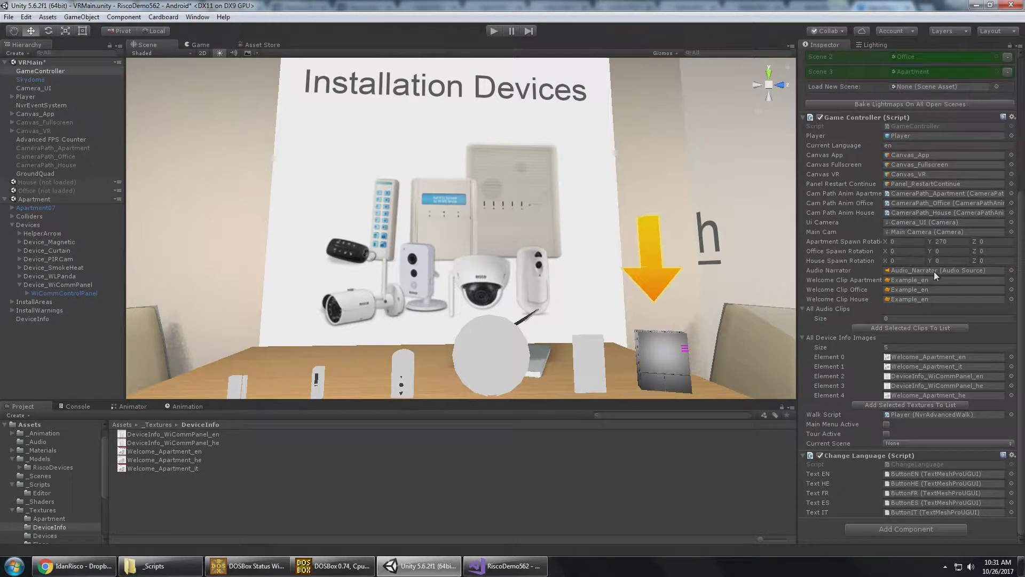
click(911, 317)
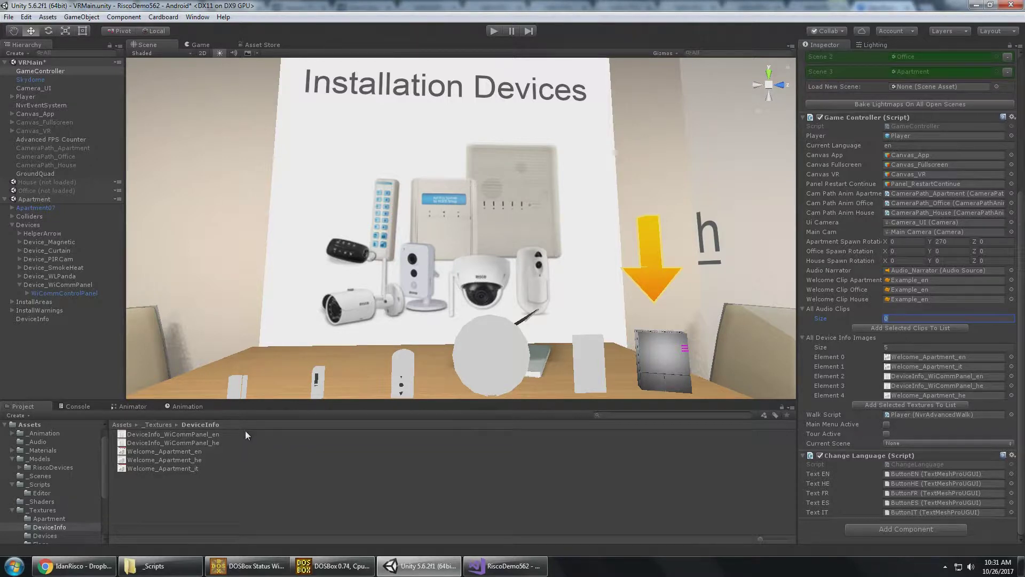
Examine the localized Blah and Example audio clips in the _Audio folder
click(41, 442)
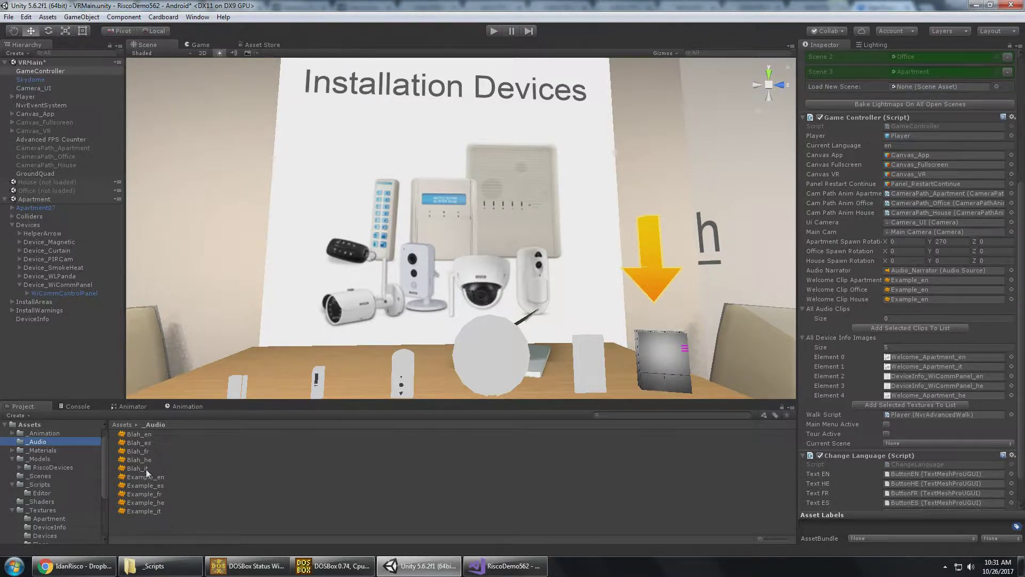
click(170, 434)
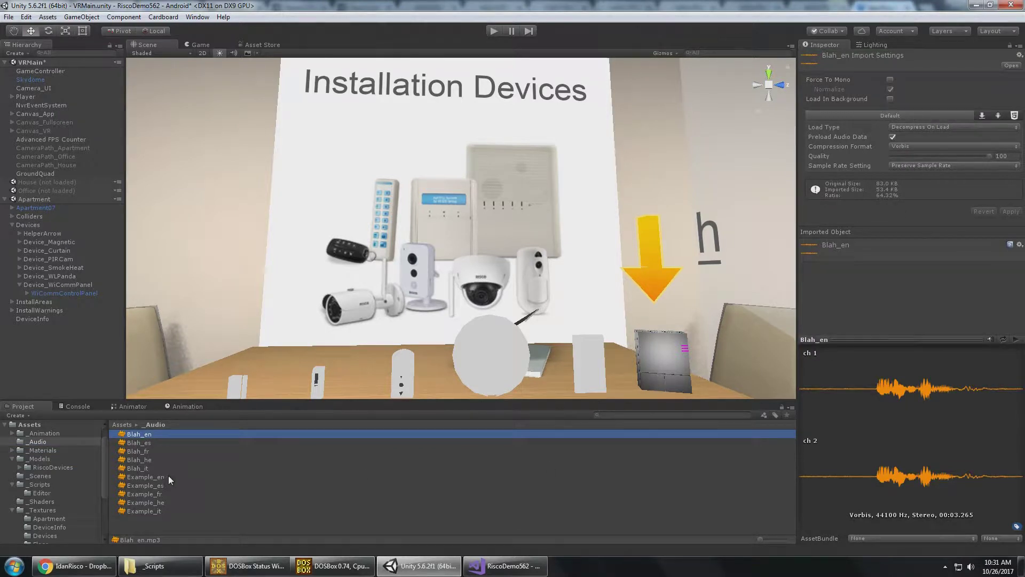
shift+click(148, 468)
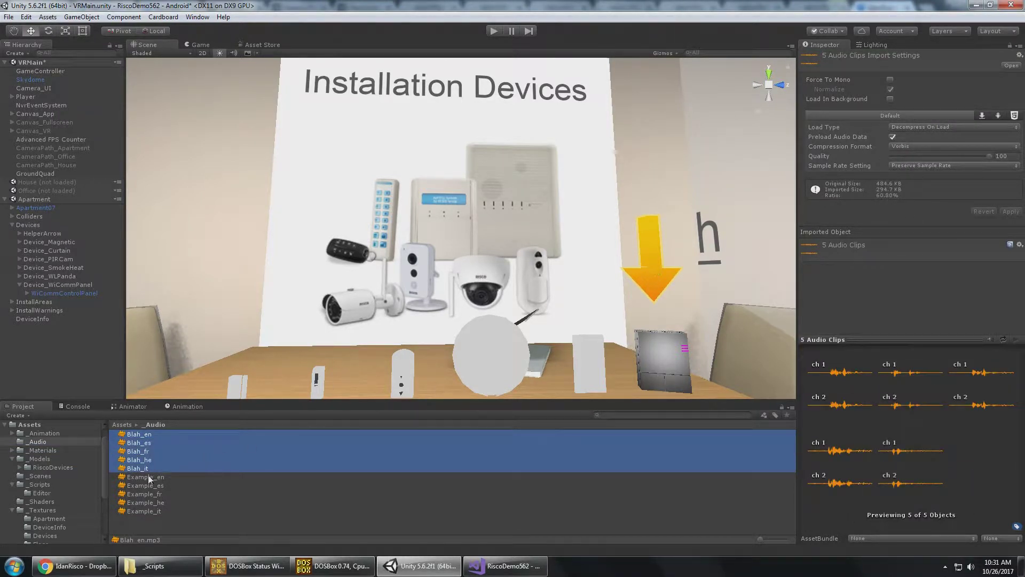
click(149, 477)
click(148, 443)
click(149, 468)
click(158, 434)
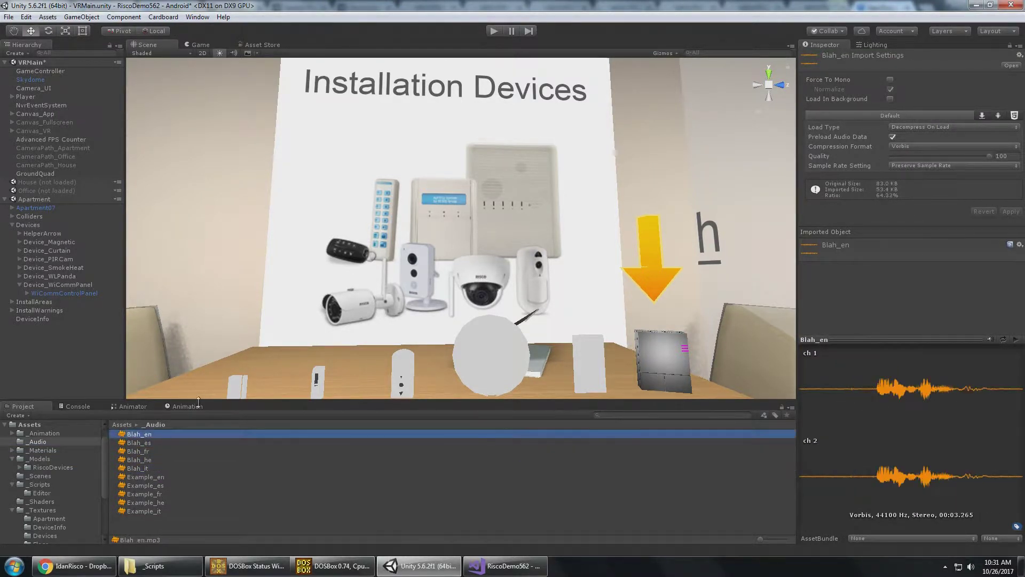
Lock the Inspector on GameController and add the clips Blah_en through Blah_it to its All Audio Clips list
click(56, 72)
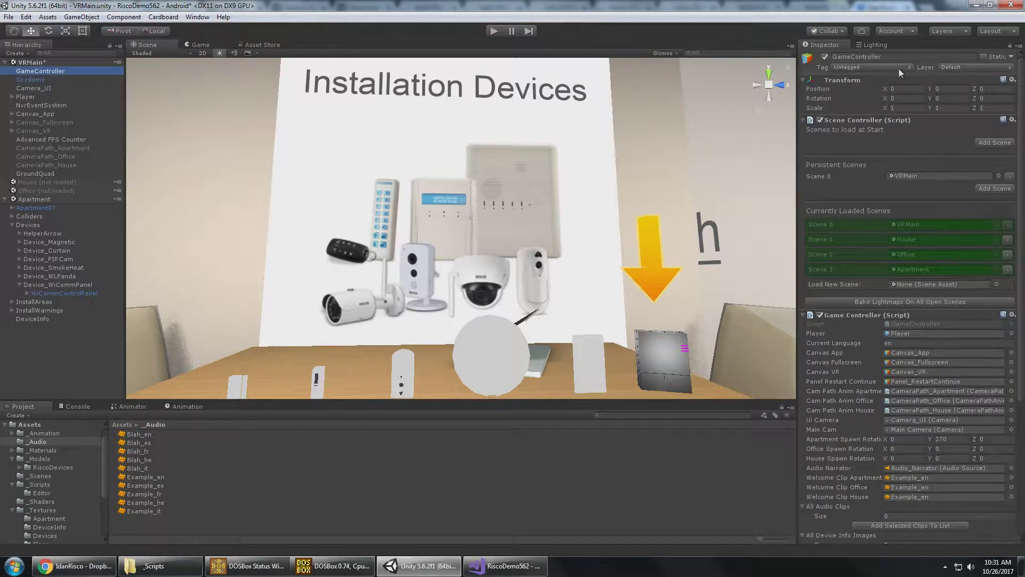
click(1011, 47)
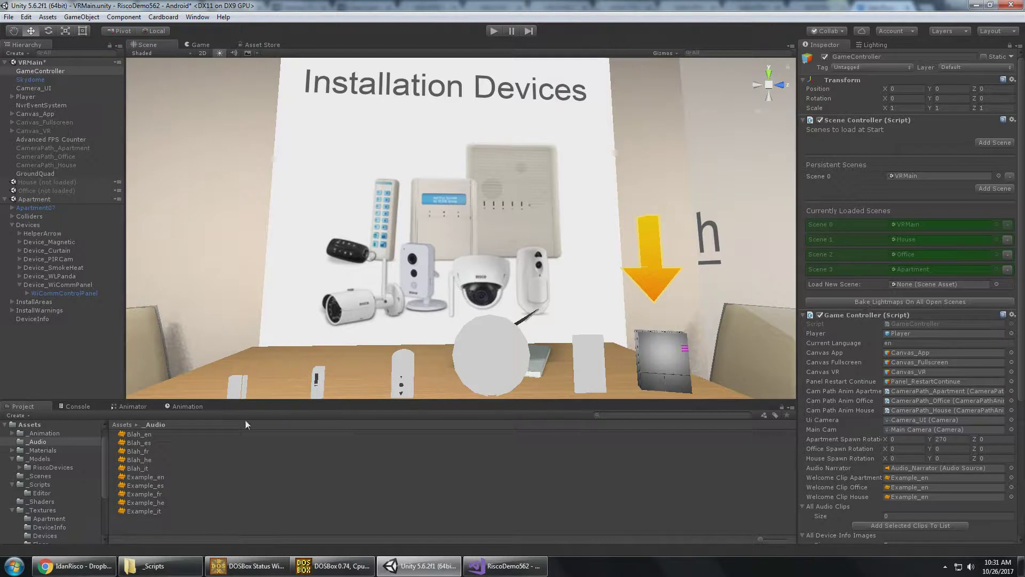
click(156, 436)
shift+click(151, 469)
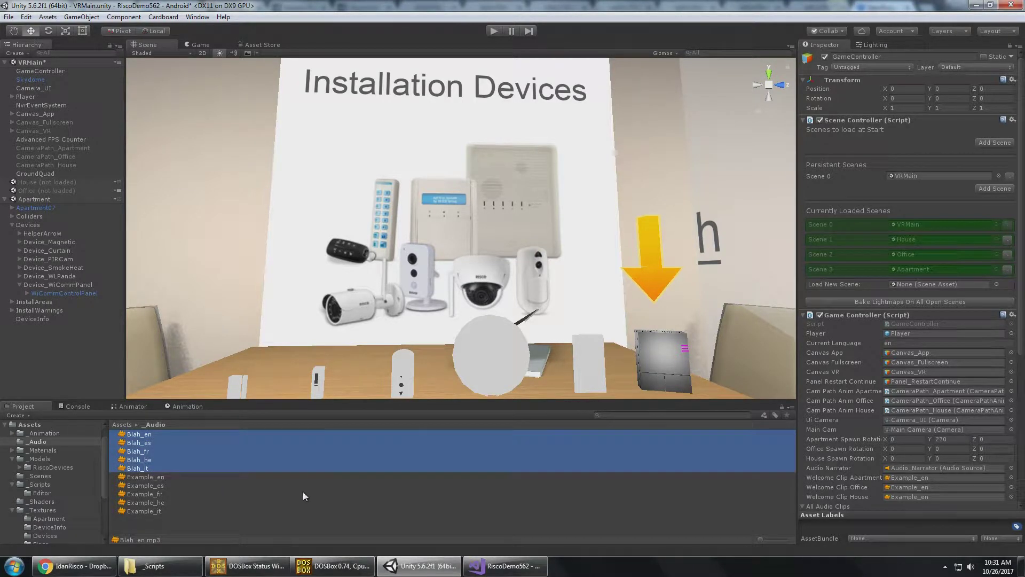
scroll(896, 328, down, 5)
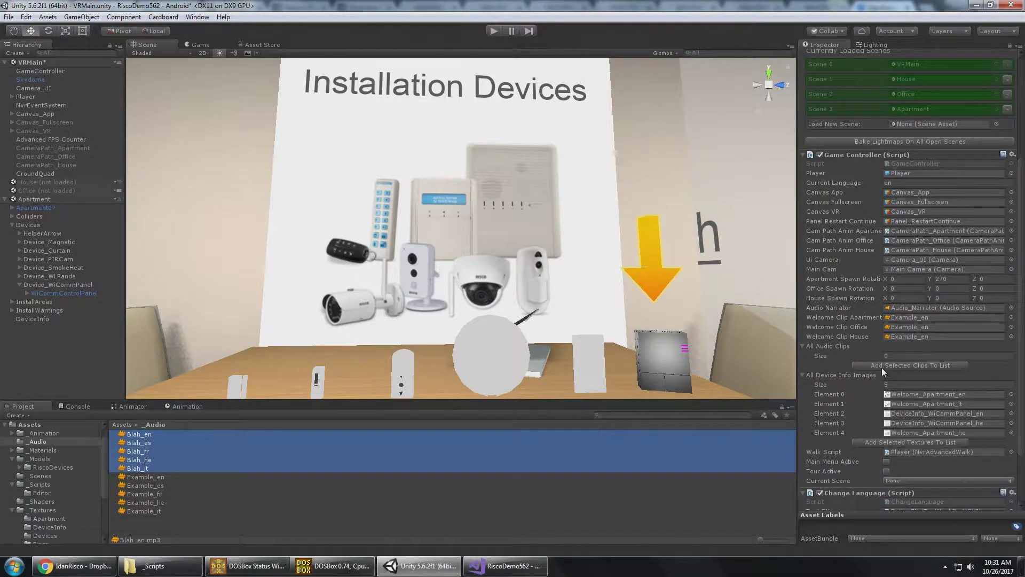
click(909, 365)
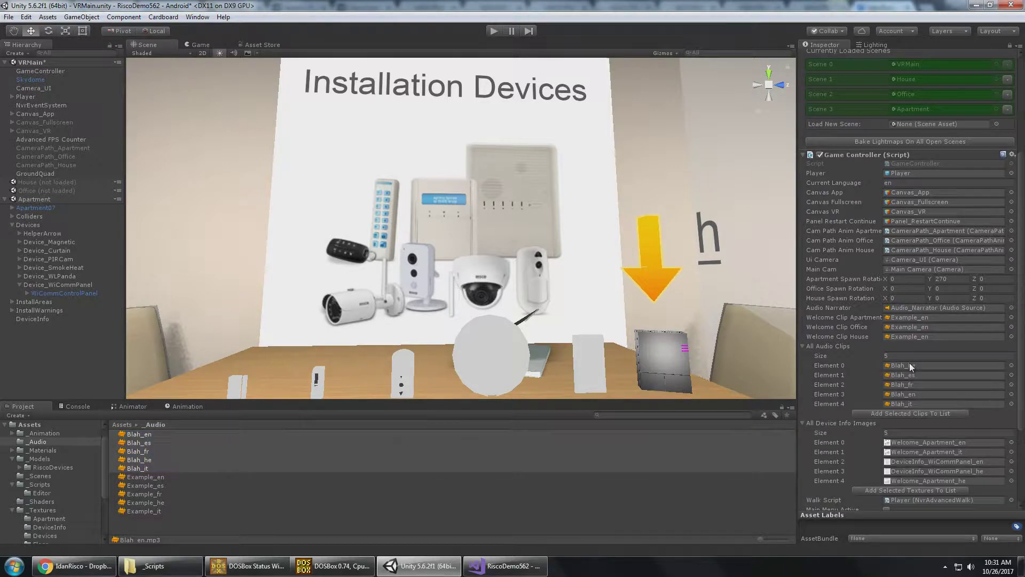
scroll(908, 368, down, 2)
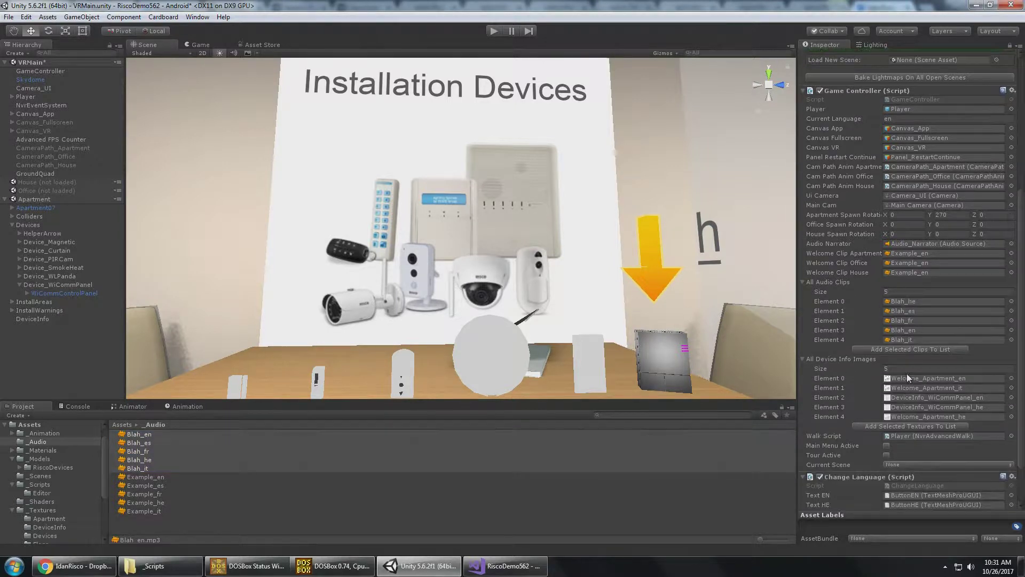
Try to add the UpstairsGeo material from the House materials folder to the All Audio Clips list
click(13, 450)
click(43, 476)
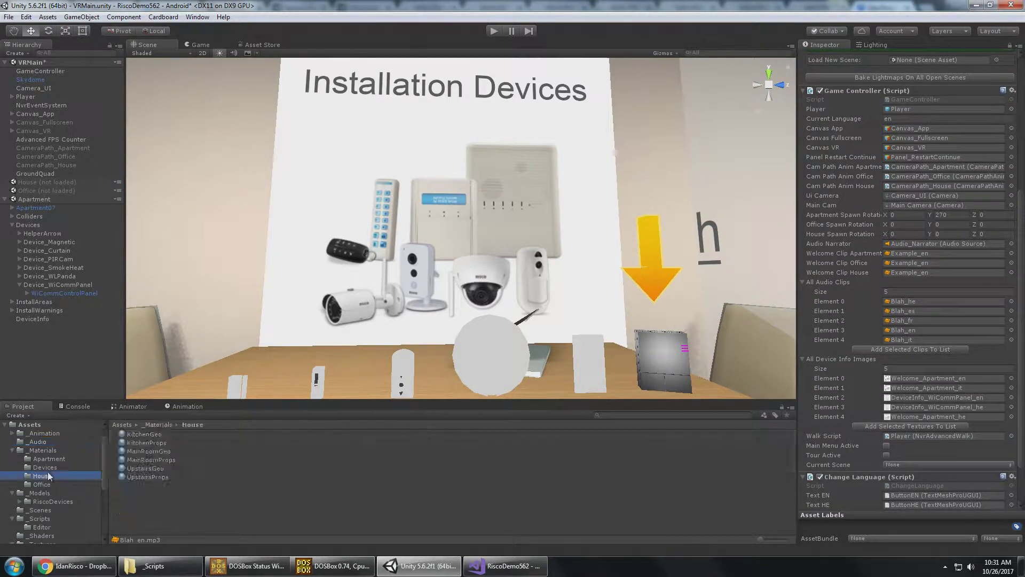
click(152, 469)
click(941, 351)
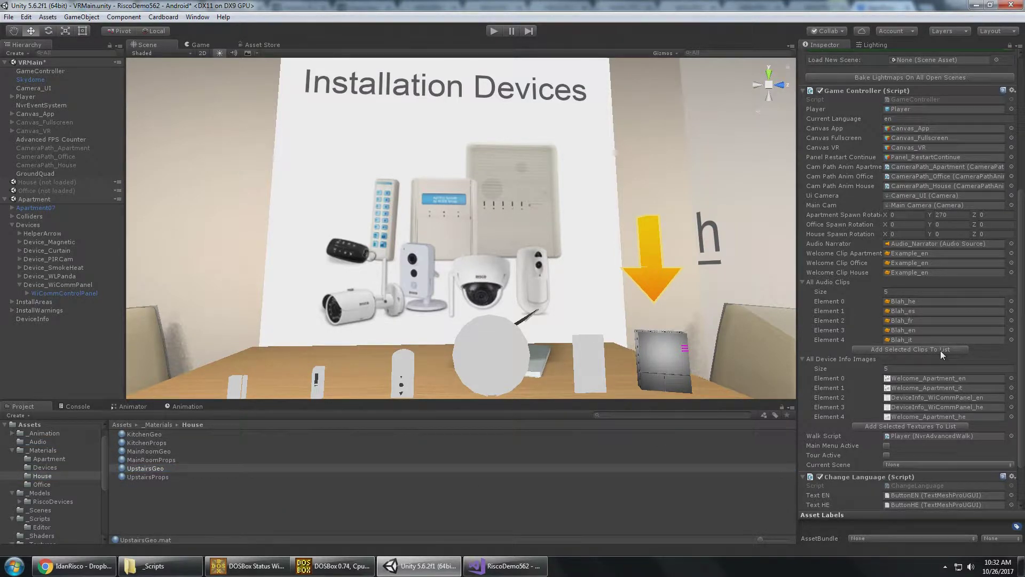
Try to add the five Blah clips to the All Audio Clips list a second time
click(42, 444)
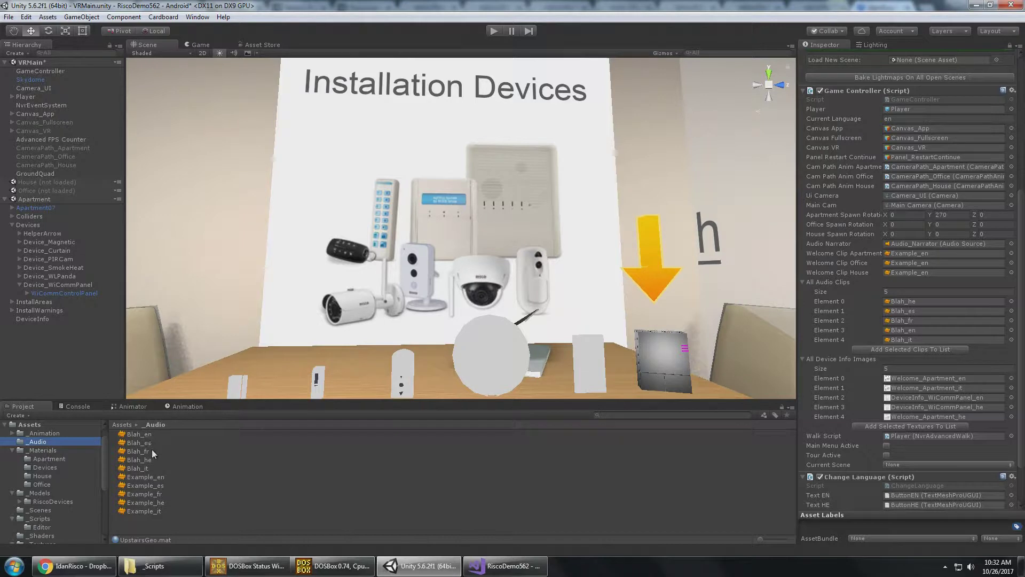
click(140, 434)
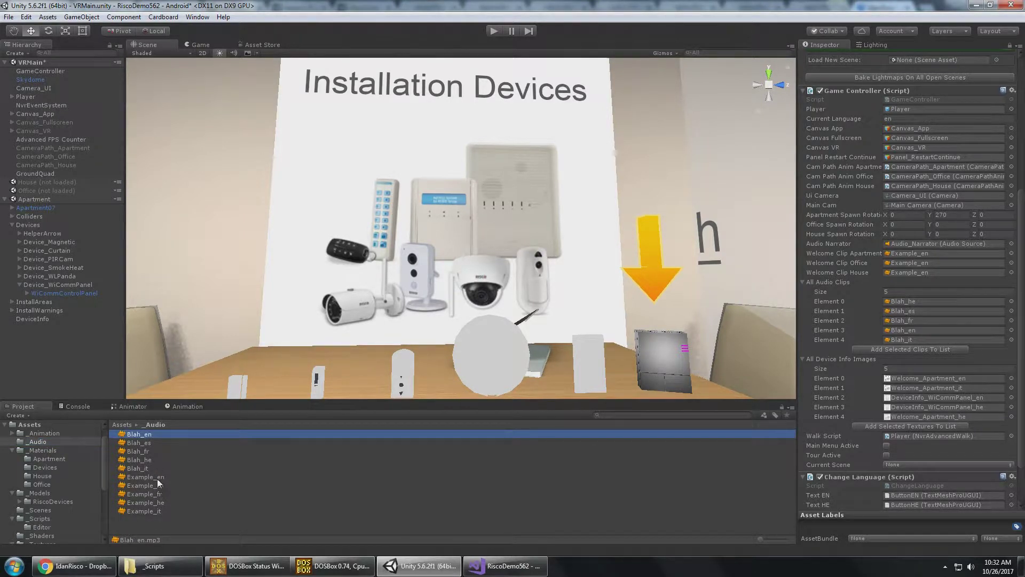
shift+click(148, 468)
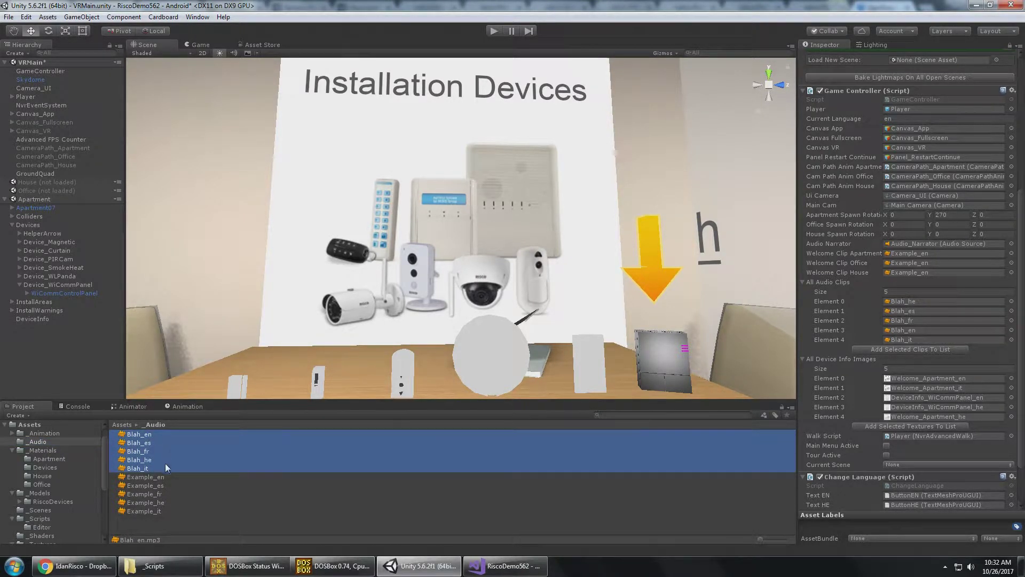
click(896, 350)
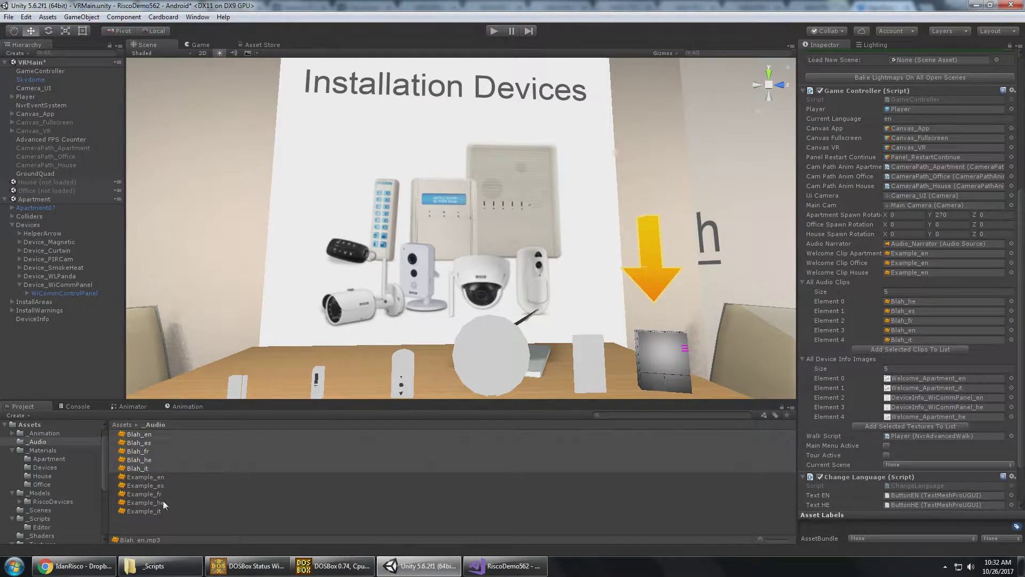
Add the whole range of clips from Blah_en to Example_it to the All Audio Clips list
click(157, 476)
click(175, 435)
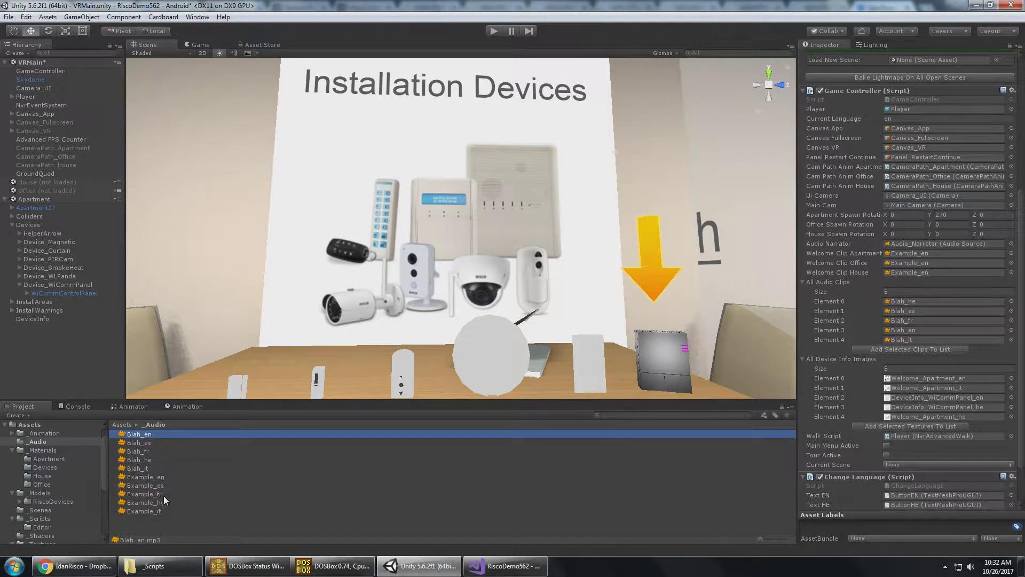
shift+click(158, 511)
click(899, 349)
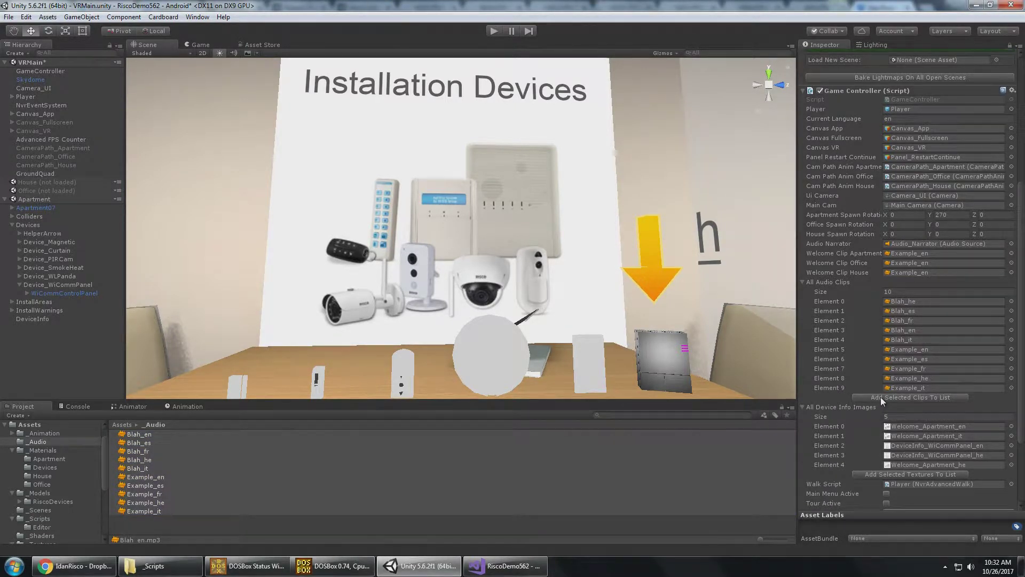
key(ctrl+a)
click(148, 452)
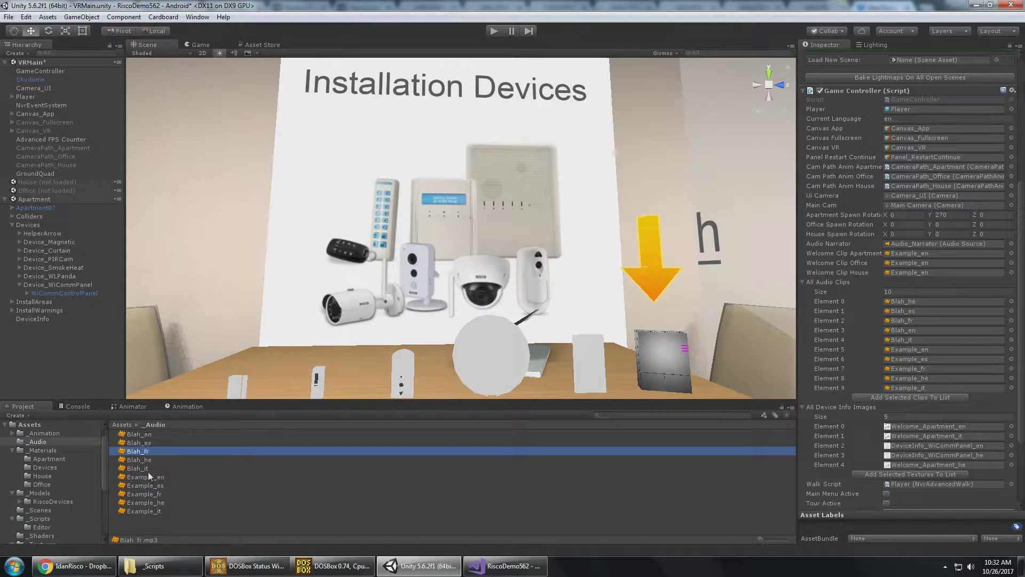
Open the DeviceInfo textures folder and empty the GameController's All Device Info Images list by setting its size to 0
scroll(926, 374, down, 3)
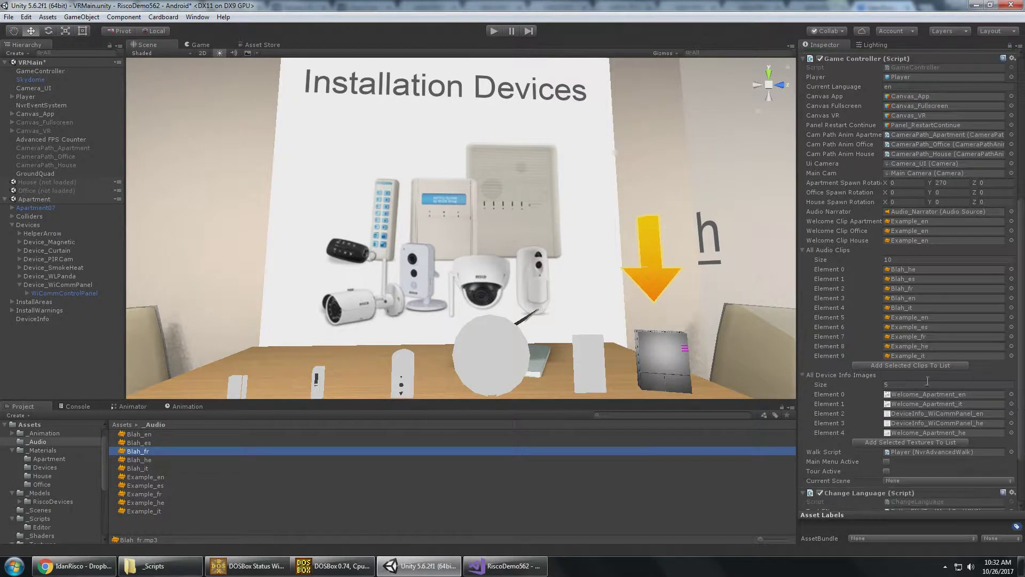
scroll(56, 502, down, 3)
click(54, 496)
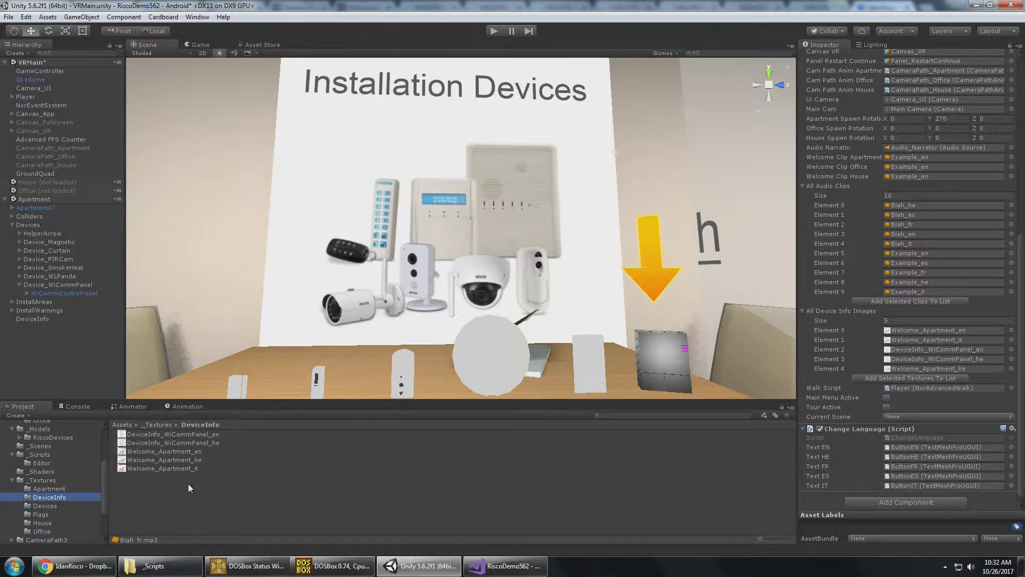
click(203, 434)
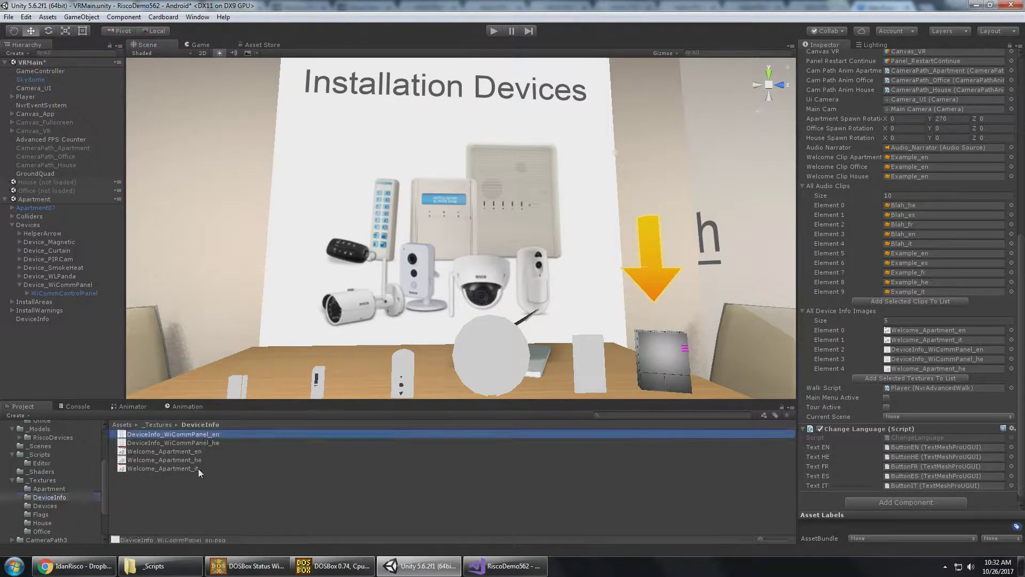
shift+click(197, 469)
click(892, 321)
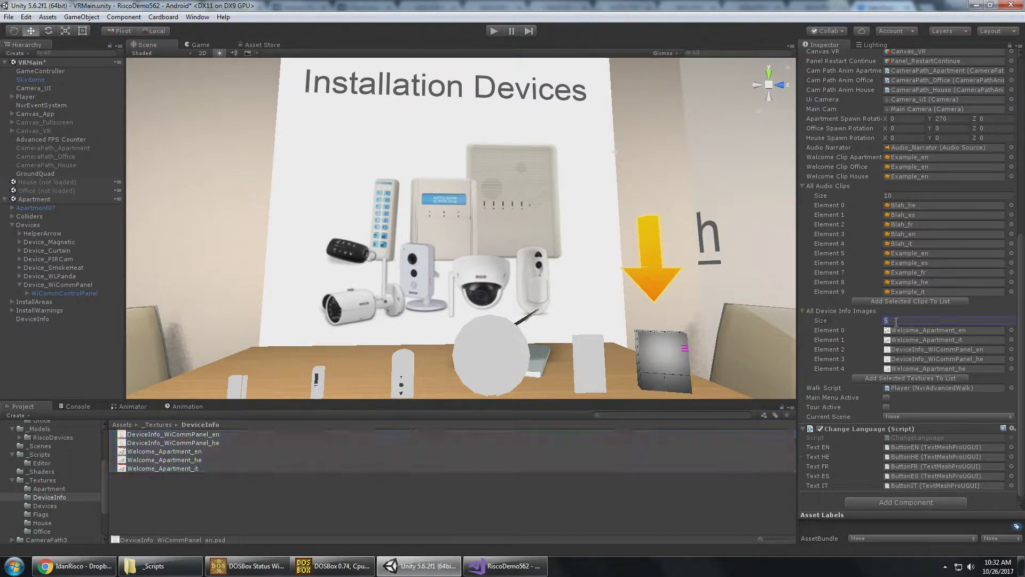
text(0)
key(Return)
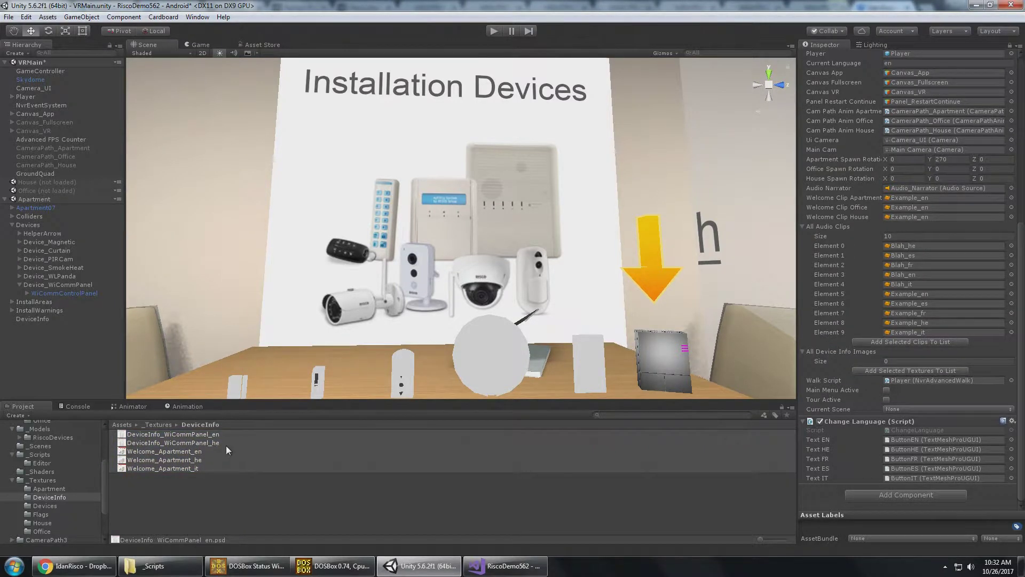
Compare the Welcome_Apartment textures with the two DeviceInfo_WiCommPanel textures in the DeviceInfo folder
click(192, 451)
click(192, 468)
click(197, 451)
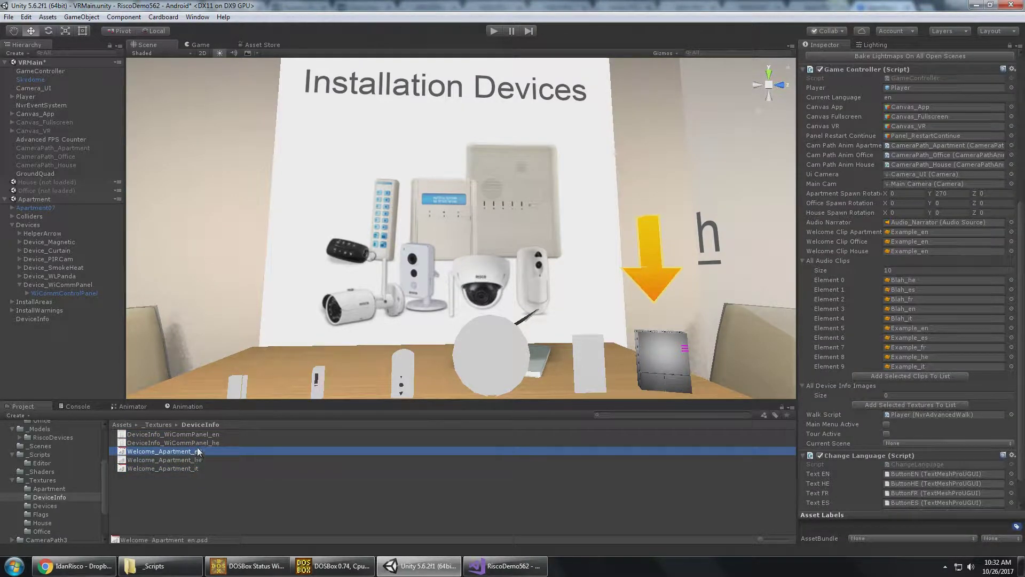
click(198, 443)
shift+click(200, 436)
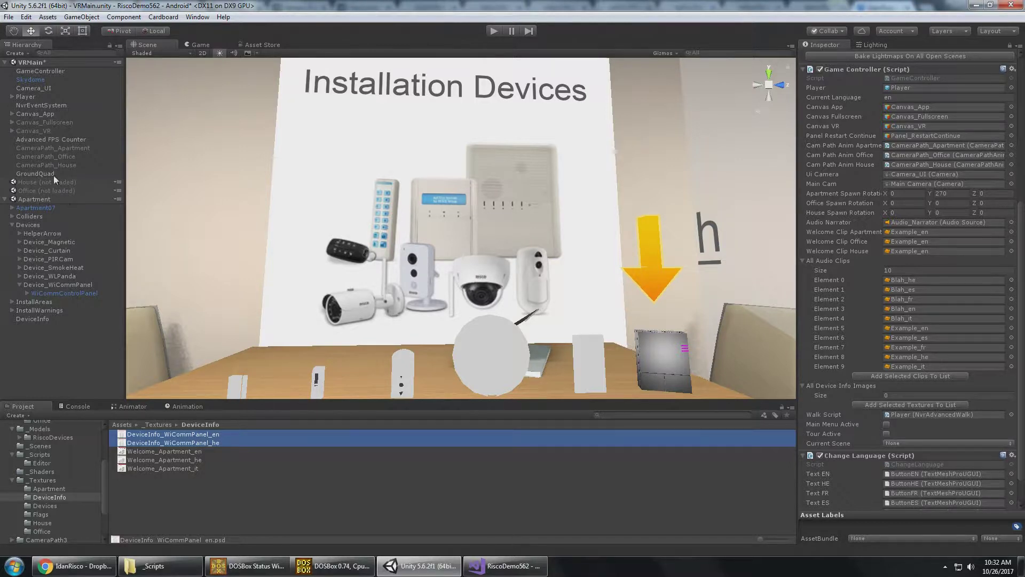
Unlock the Inspector and bring up the Risco Device settings of Device_Magnetic
click(49, 242)
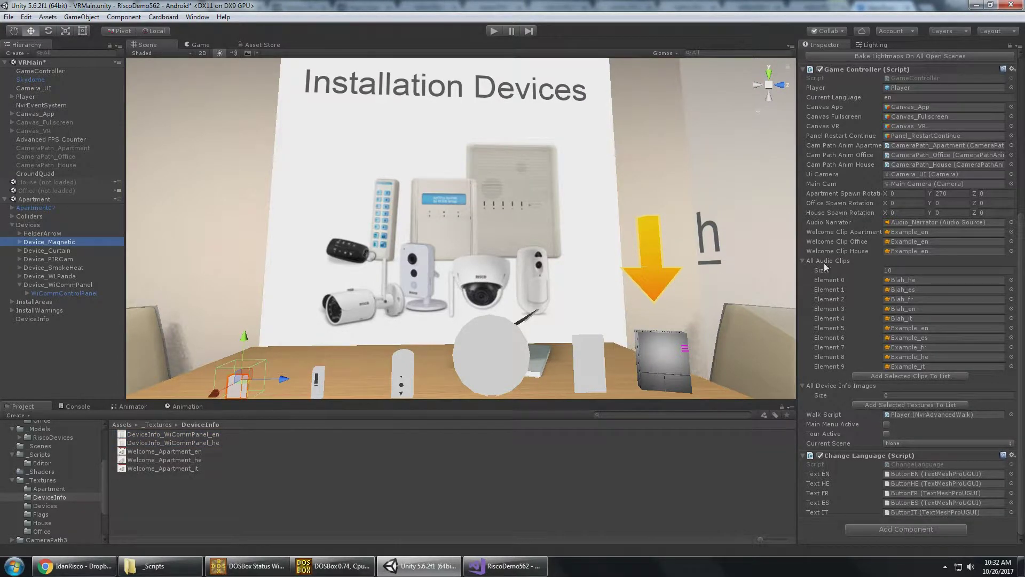
click(1010, 45)
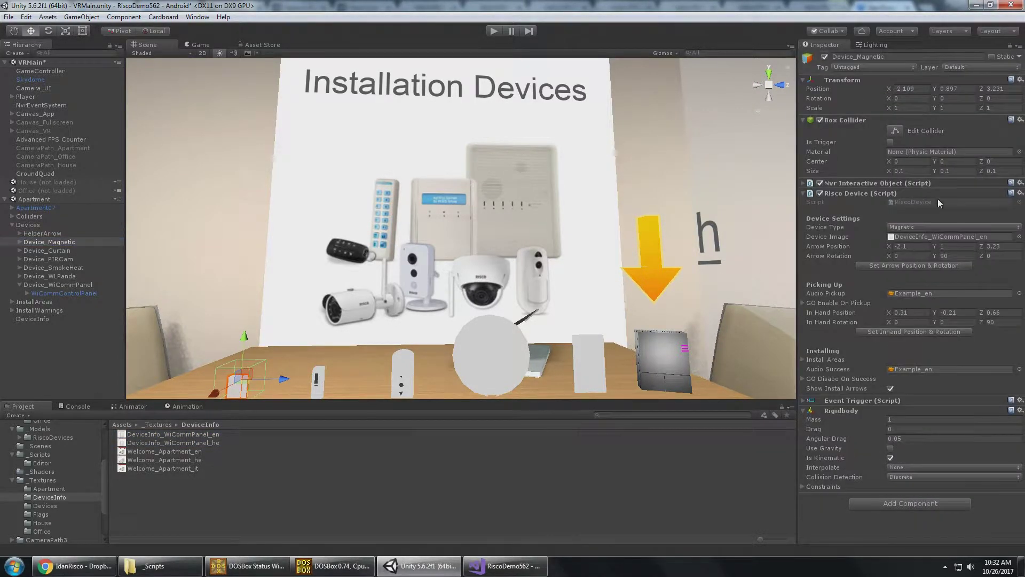
Compare the Device Image assignments of Device_Magnetic, Device_Curtain and Device_PIRCam in their Risco Device settings
click(64, 250)
click(68, 259)
click(72, 268)
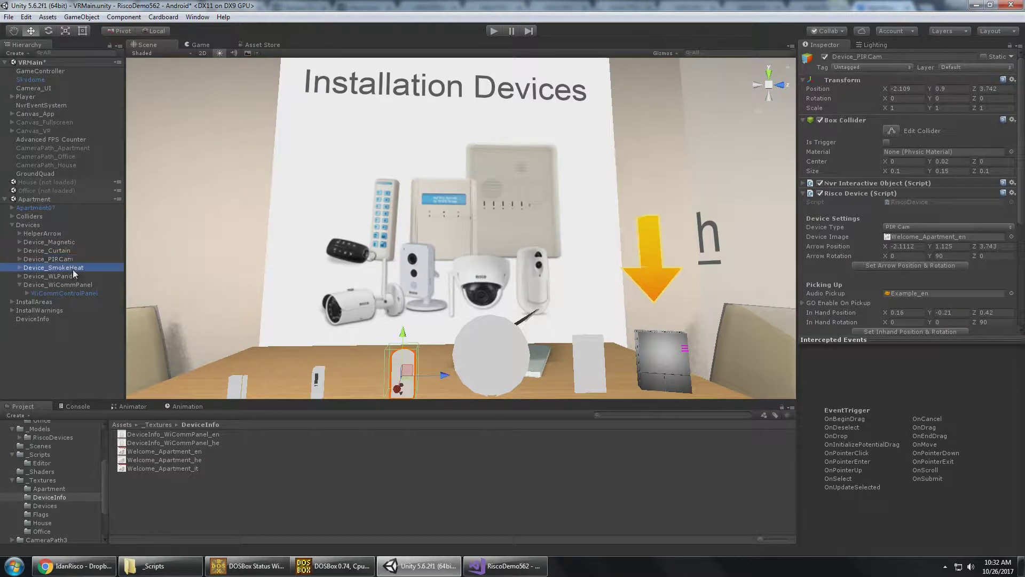
click(70, 242)
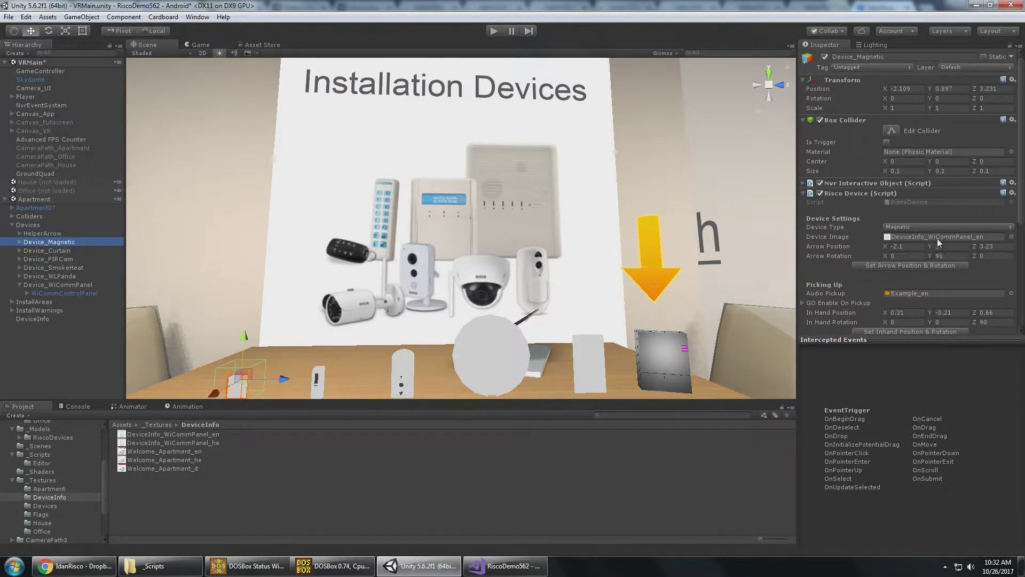
click(64, 251)
click(62, 242)
click(36, 71)
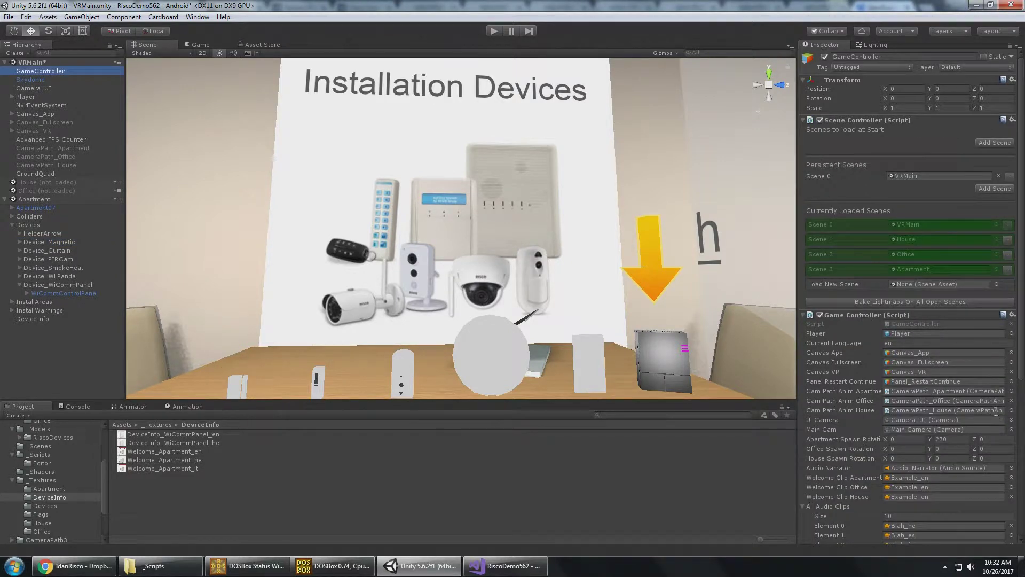
scroll(997, 411, down, 8)
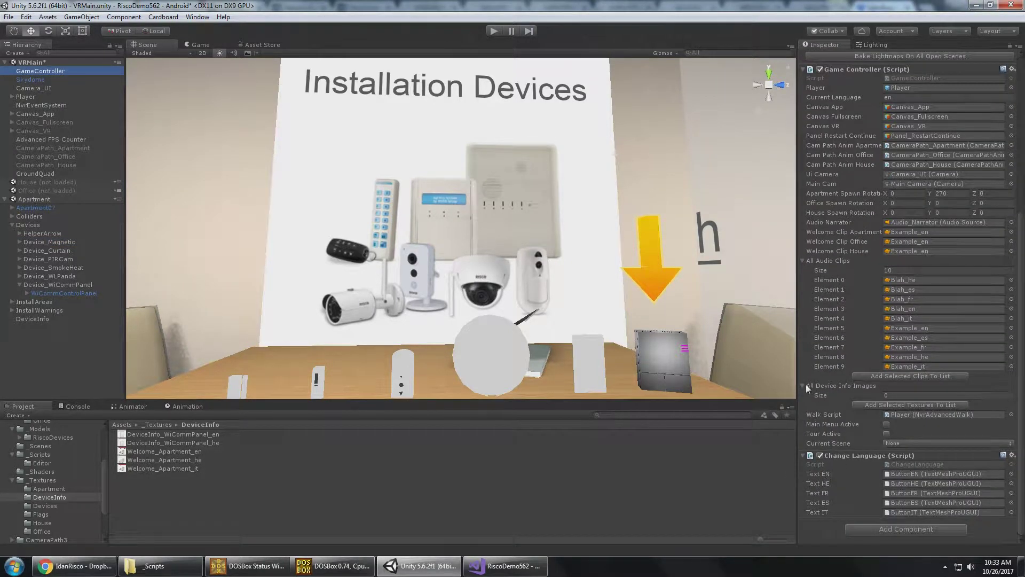
click(912, 395)
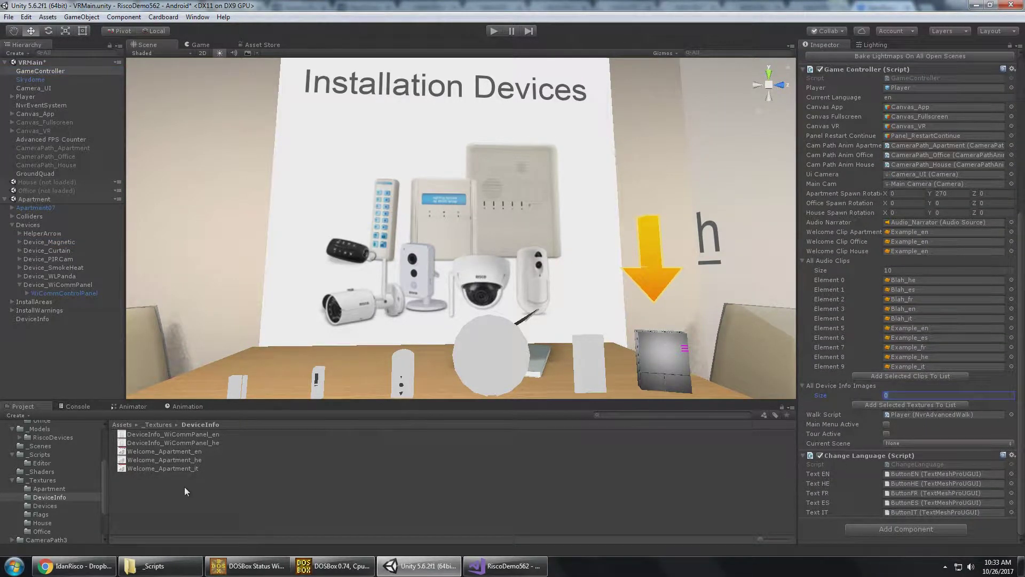
click(168, 437)
shift+click(178, 442)
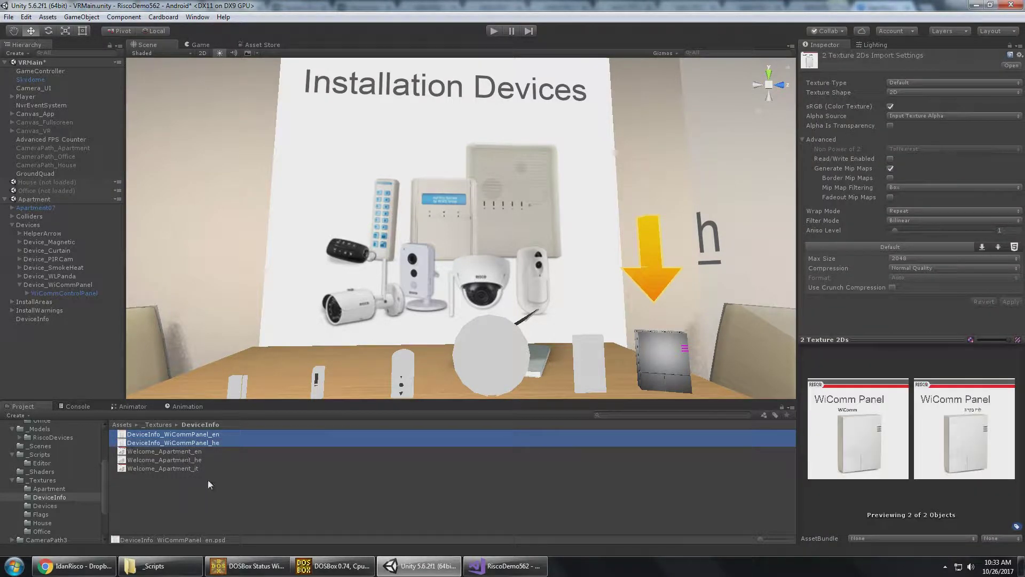
With the Inspector locked on GameController, add DeviceInfo_WiCommPanel_en and DeviceInfo_WiCommPanel_he to the All Device Info Images list
click(49, 72)
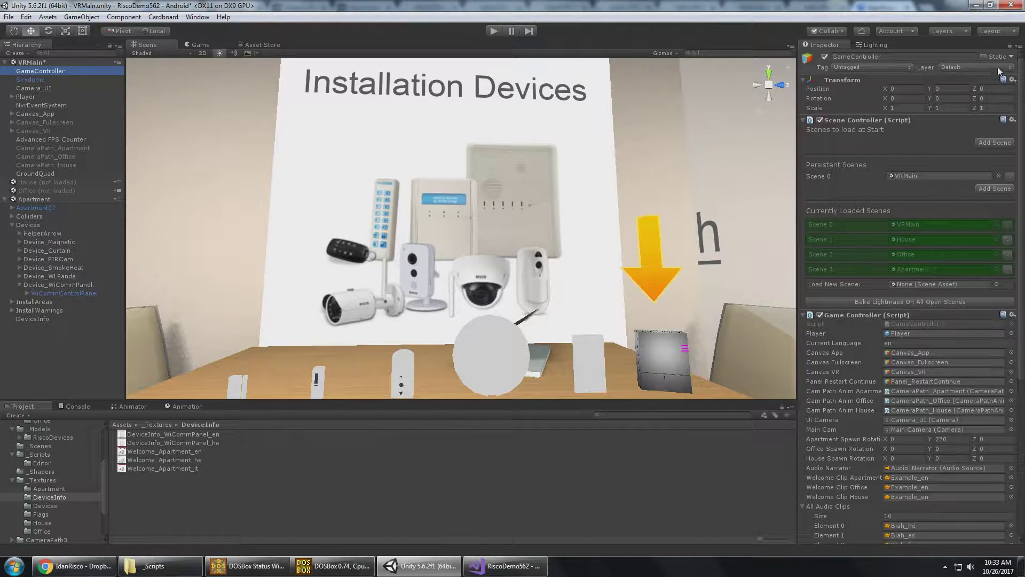
scroll(841, 376, down, 6)
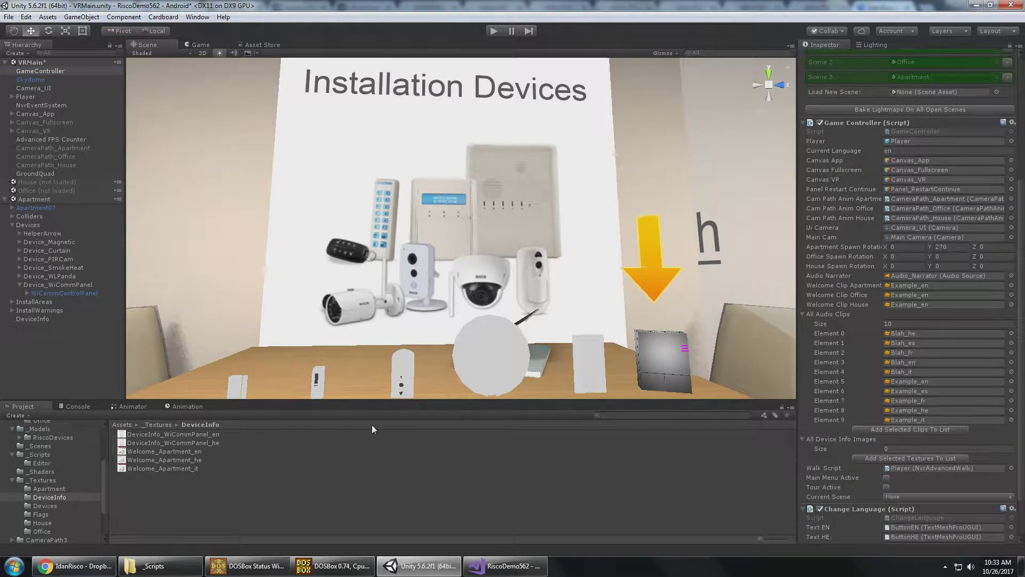
click(167, 438)
shift+click(171, 443)
scroll(944, 431, down, 3)
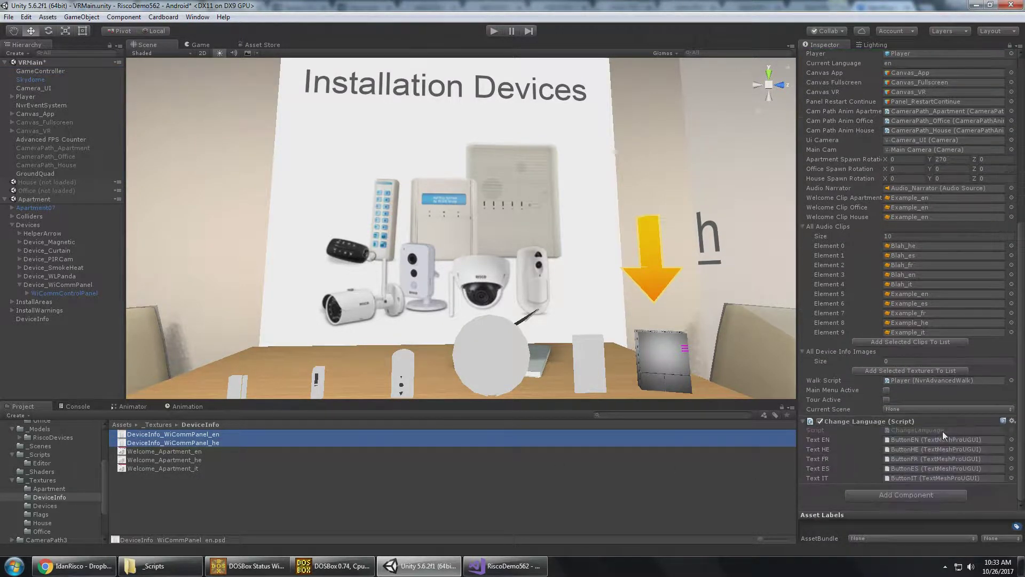
click(912, 370)
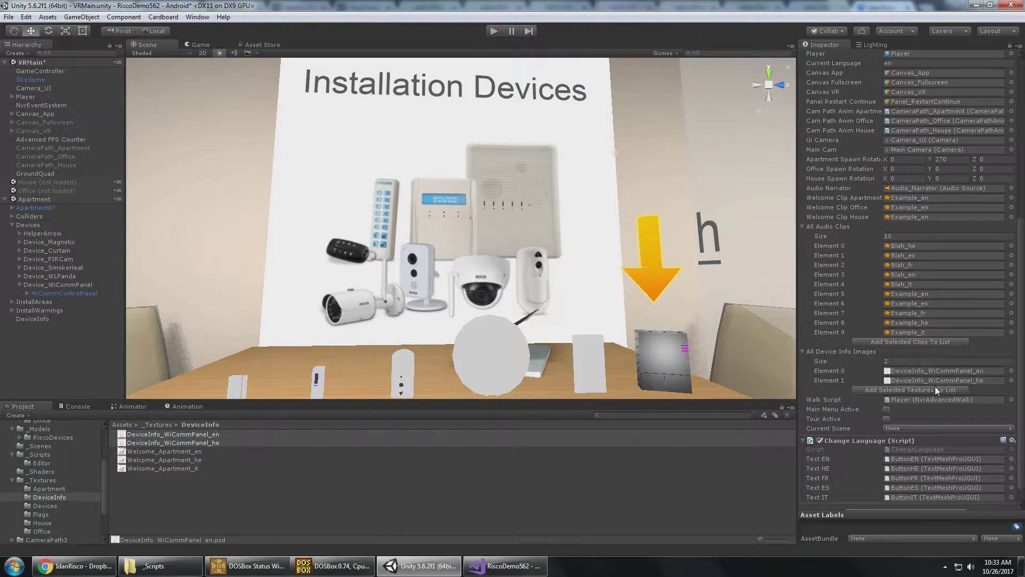
Unlock the Inspector and assign DeviceInfo_WiCommPanel_en as the Device Image of all six devices from Device_Magnetic to Device_WiCommPanel
click(70, 241)
shift+click(73, 285)
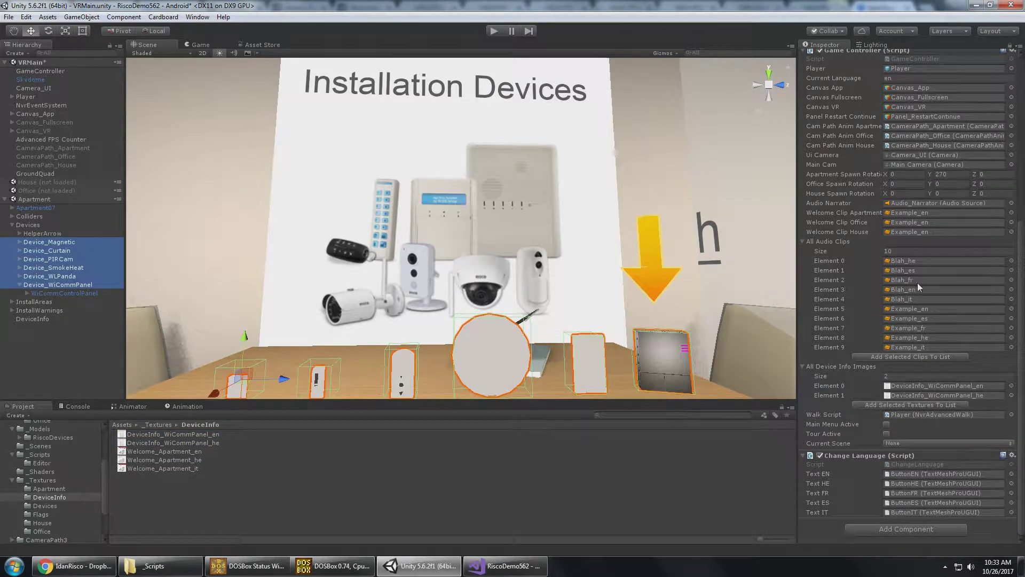
click(1010, 47)
click(1010, 47)
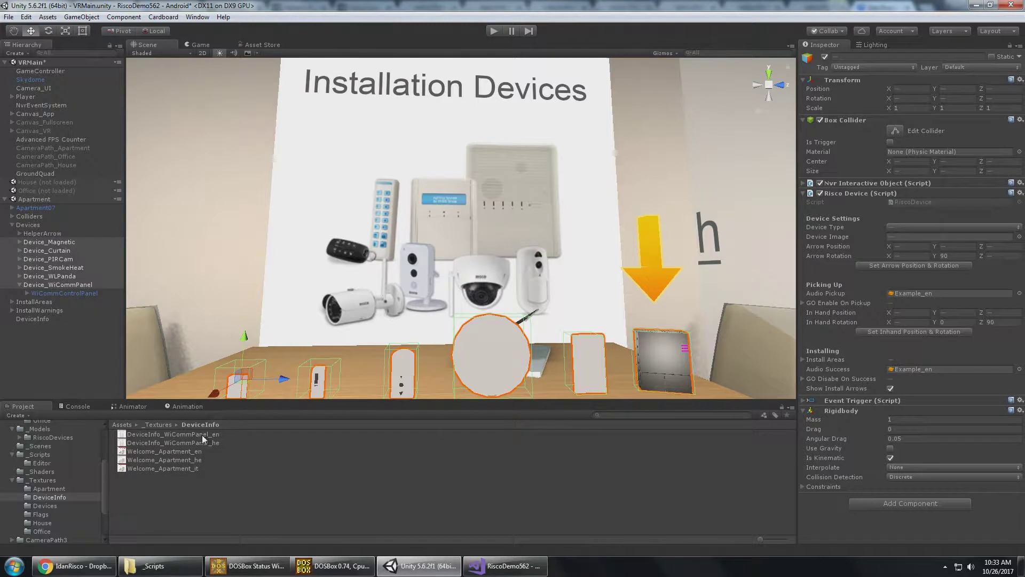
drag(202, 435, 930, 238)
click(50, 355)
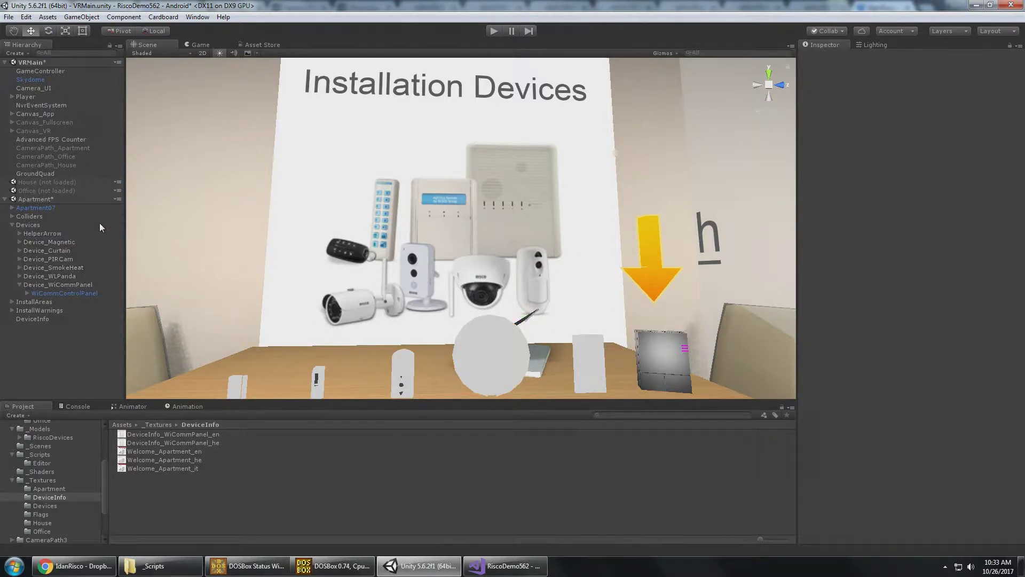
Save the open scenes and unload the Apartment scene from the Hierarchy
key(ctrl+s)
click(493, 33)
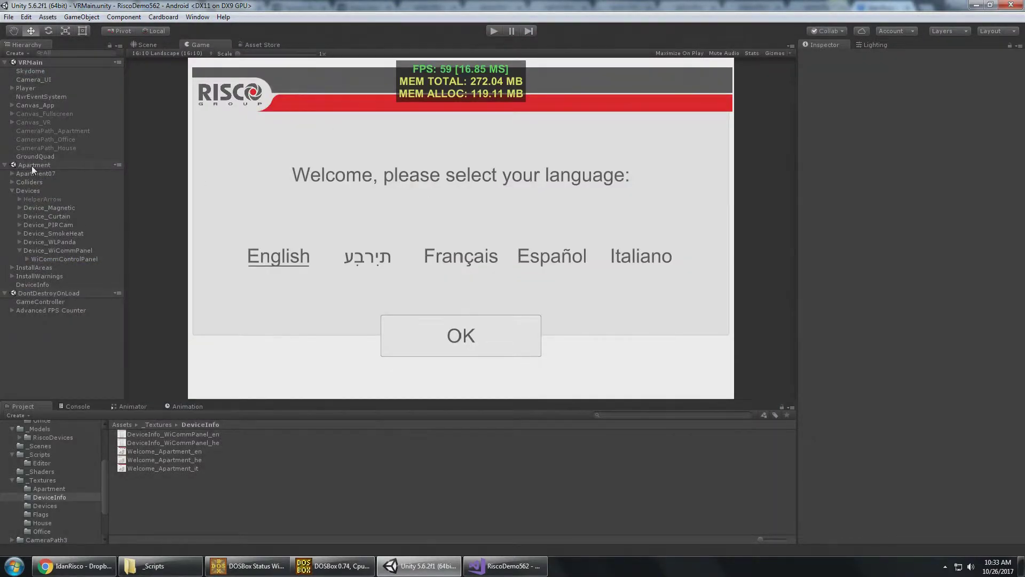
right_click(31, 165)
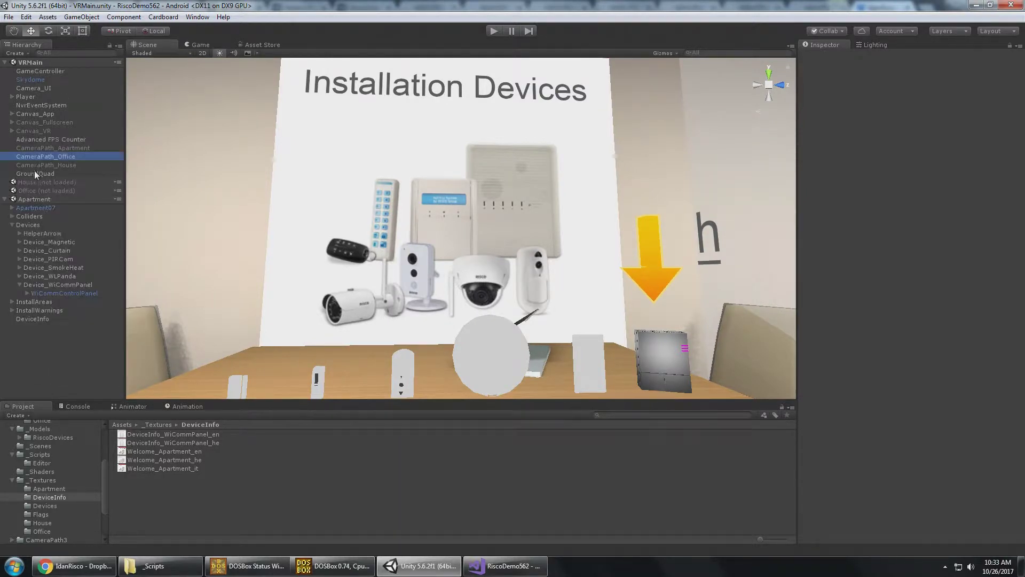
right_click(34, 197)
click(87, 262)
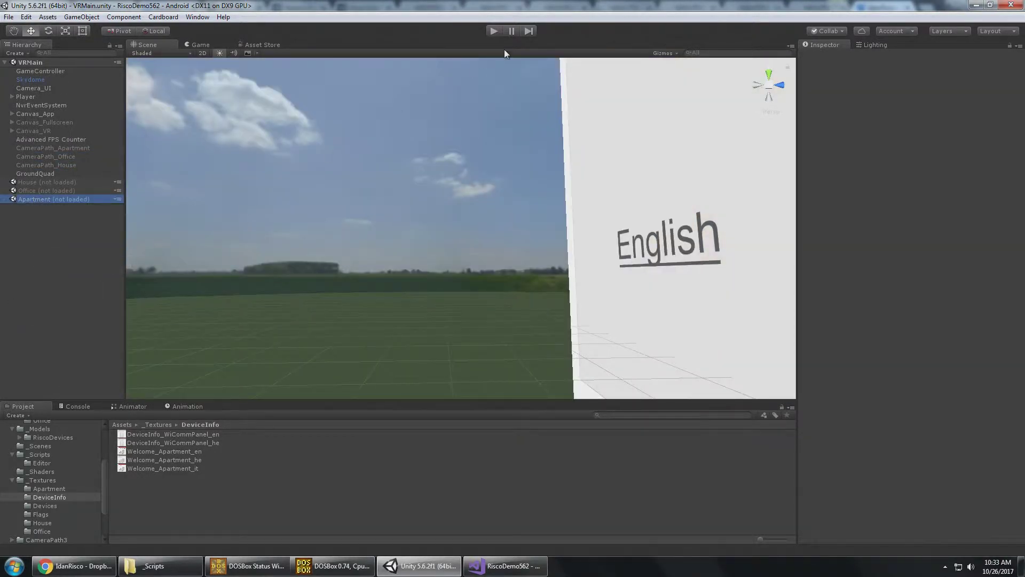
Run the app in play mode, accept English as the language and enter the Apartment installation
click(492, 33)
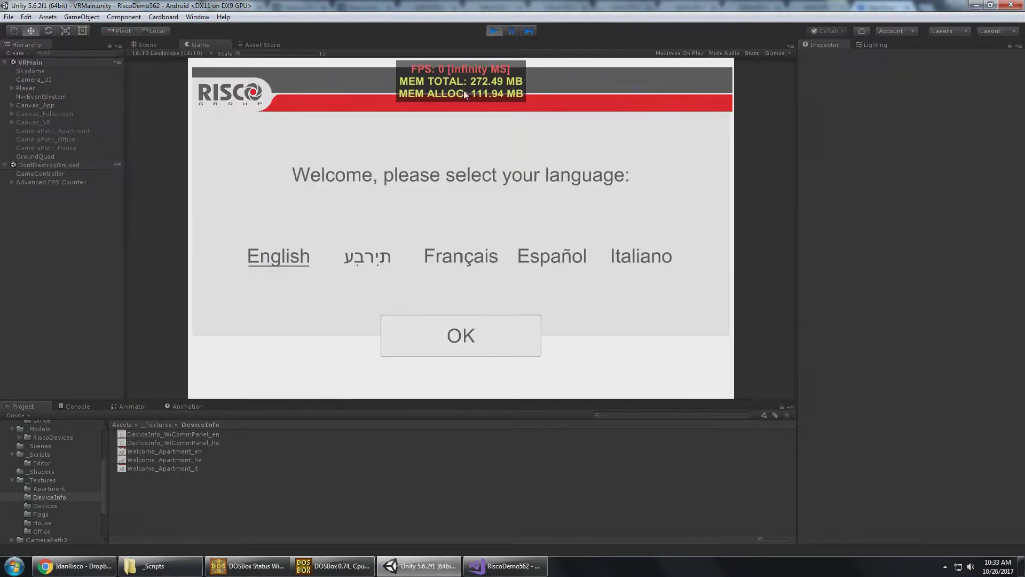
click(480, 328)
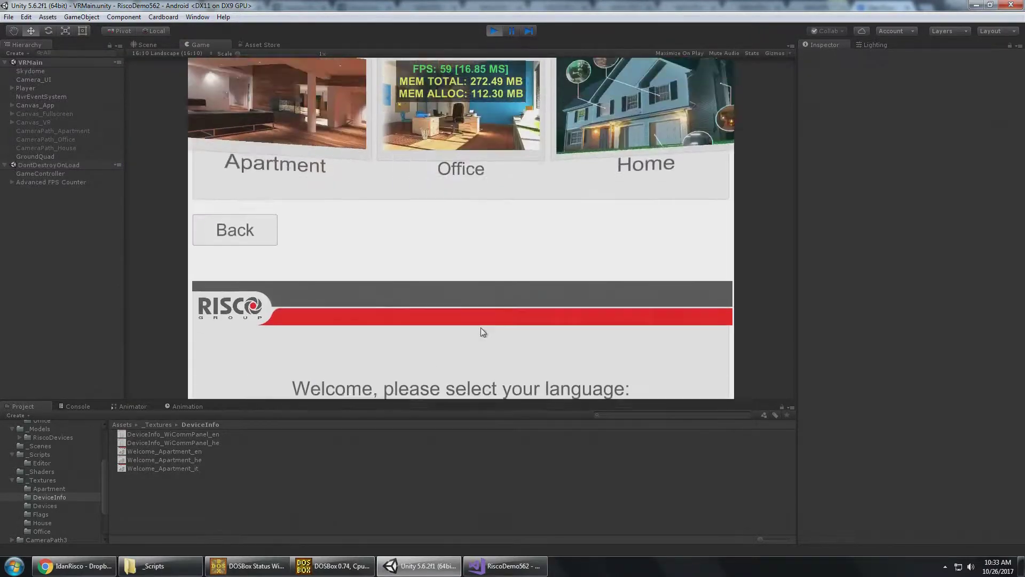
click(319, 234)
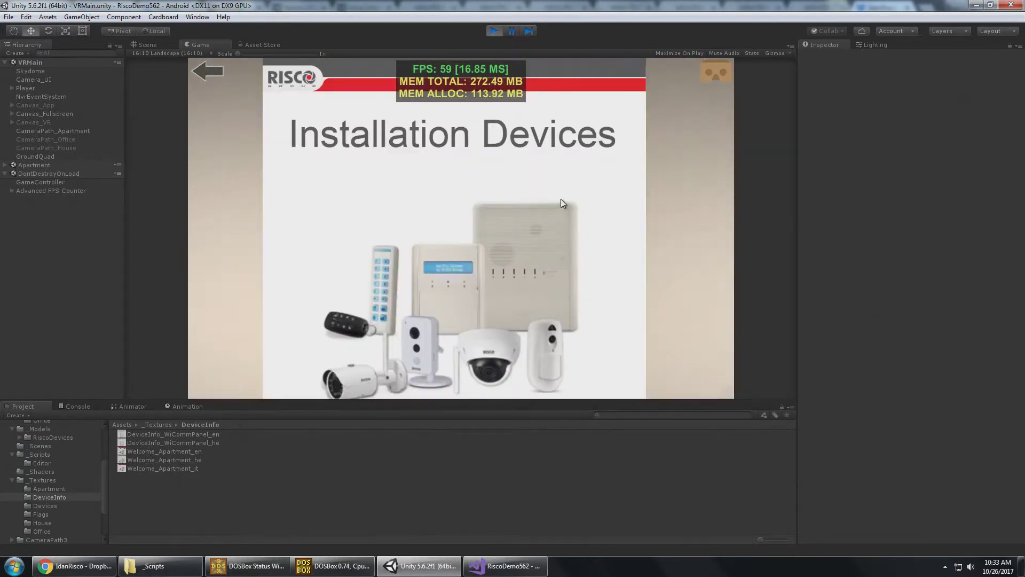
key(alt)
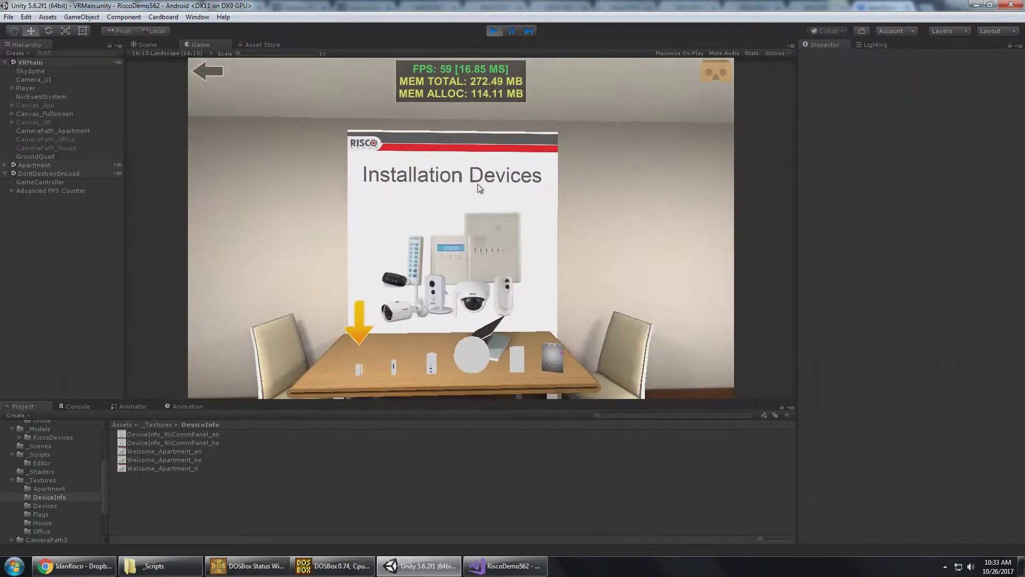
Examine the DeviceInfo quad of the running Apartment scene and the textures per language in its Device Info Image script
click(9, 166)
click(44, 165)
click(40, 217)
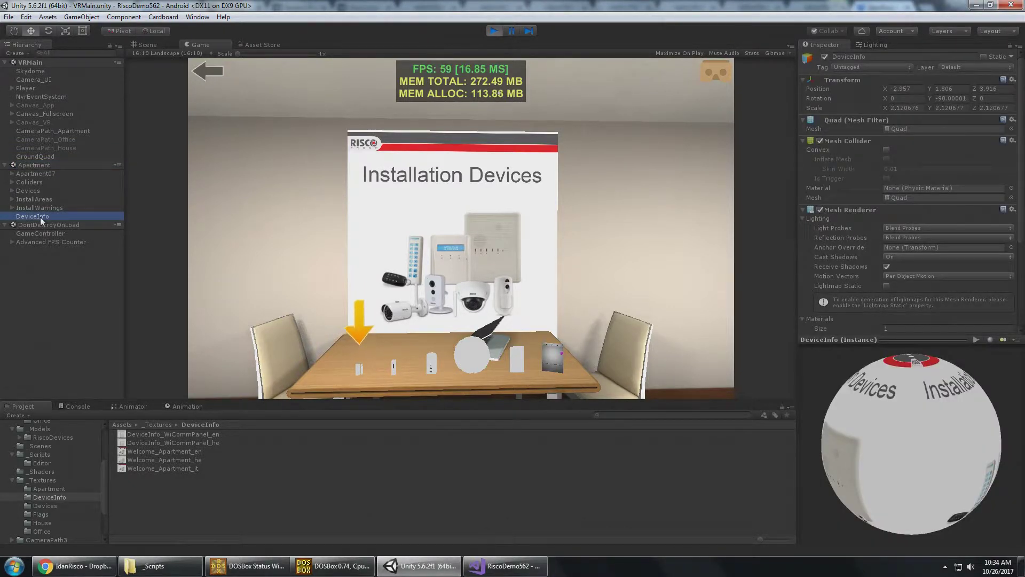
click(148, 46)
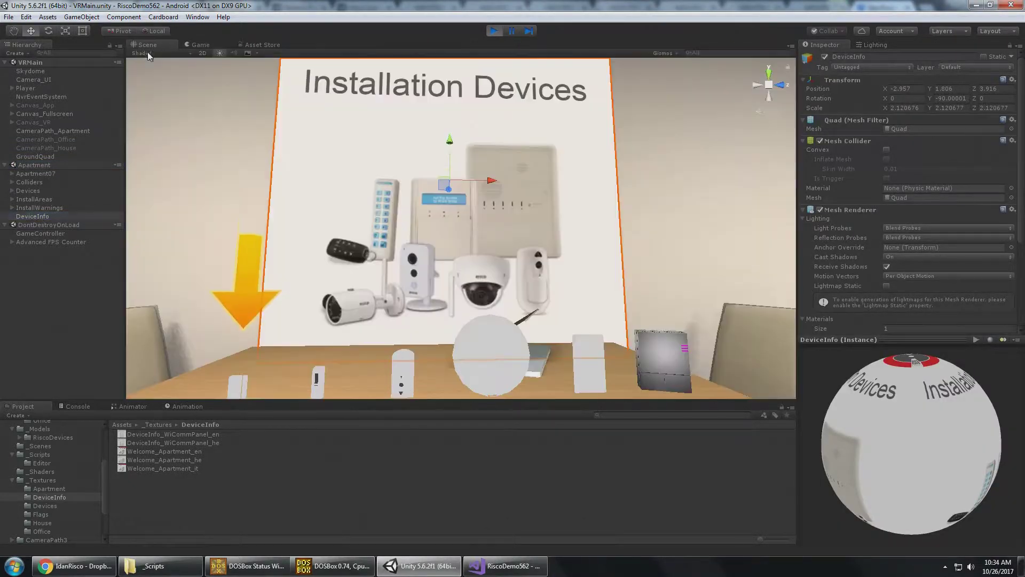
key(f)
alt+drag(415, 130, 470, 168)
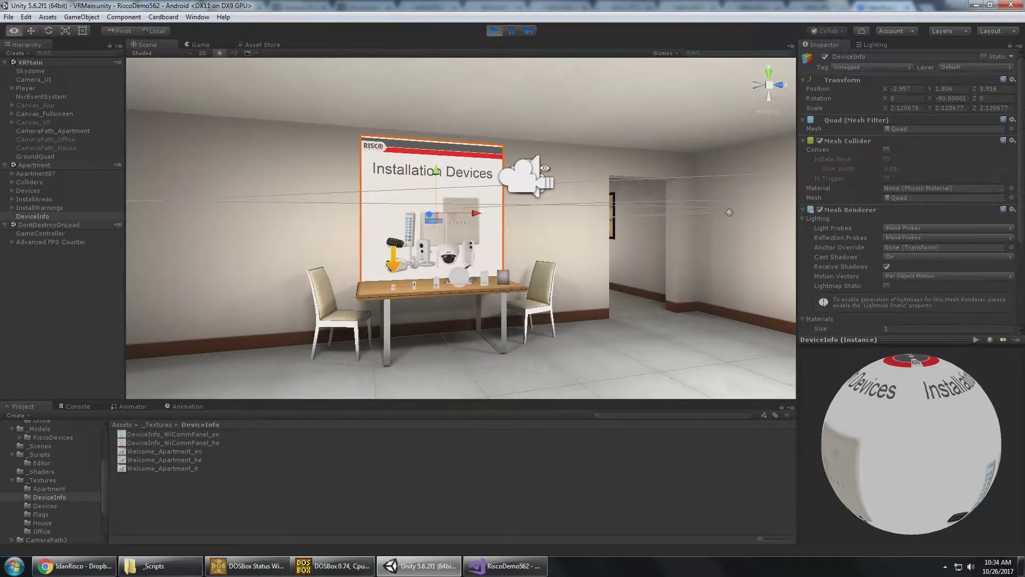
scroll(927, 165, down, 5)
drag(873, 341, 875, 486)
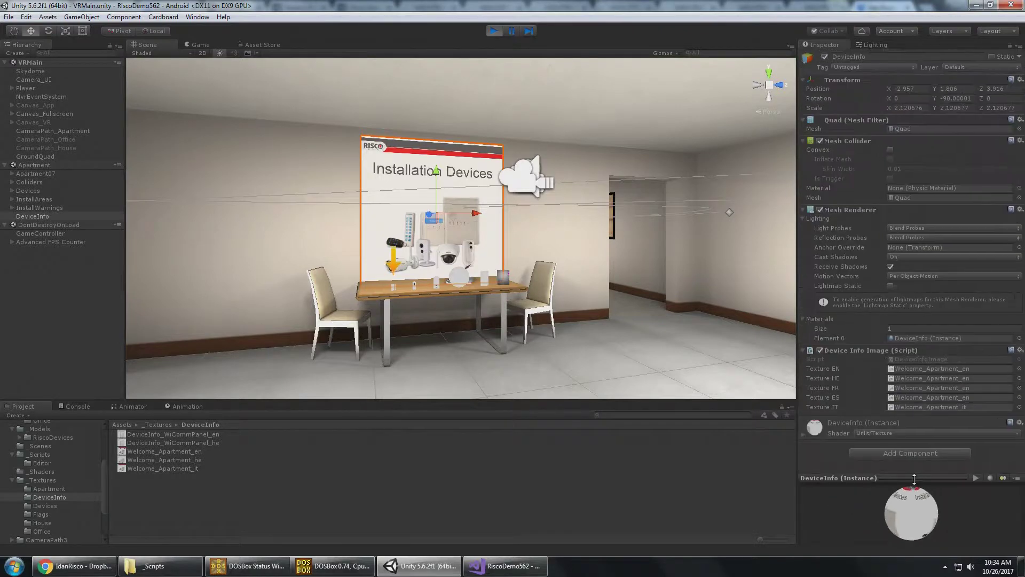
key(f)
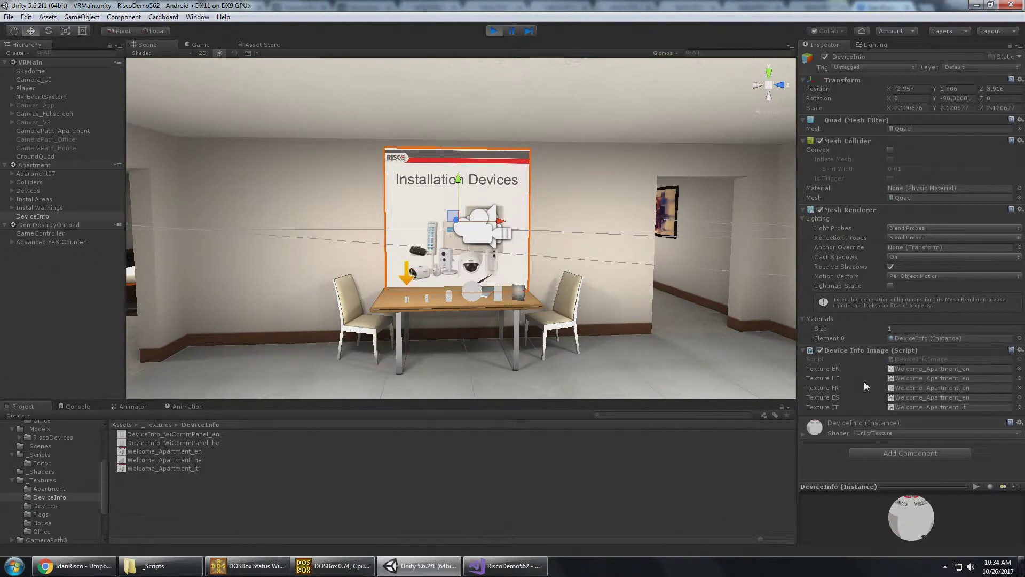
Check Device_Magnetic's Device Image in the running game and pick the device up to test the info board
click(222, 46)
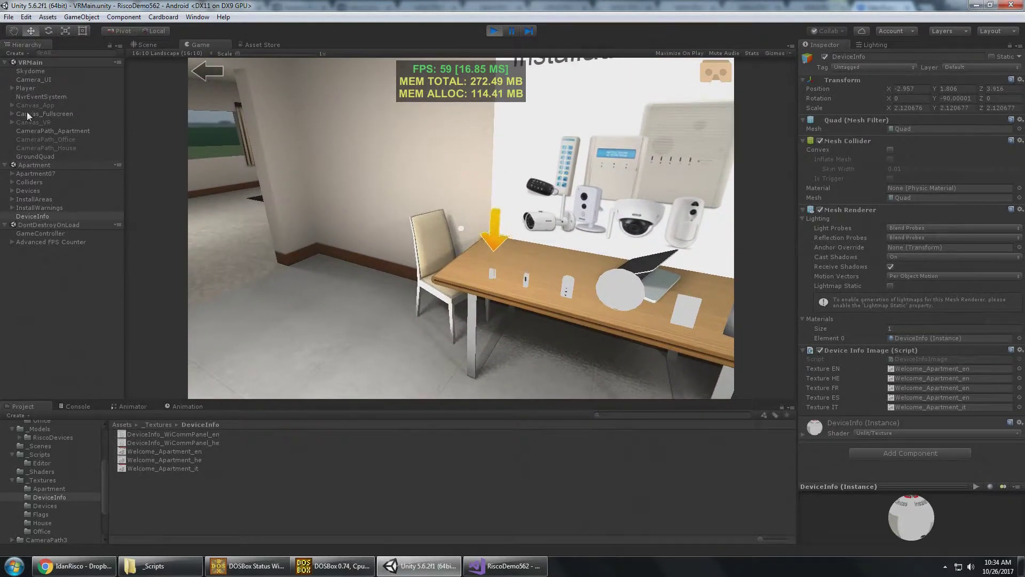
click(11, 190)
click(43, 208)
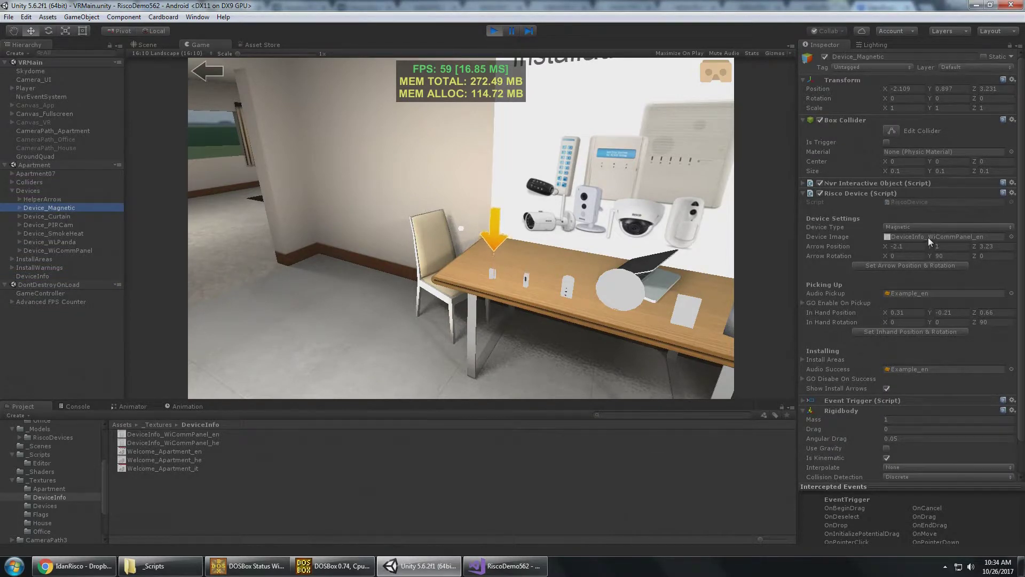
click(456, 171)
alt+drag(413, 171, 481, 245)
alt+drag(483, 197, 487, 267)
click(486, 267)
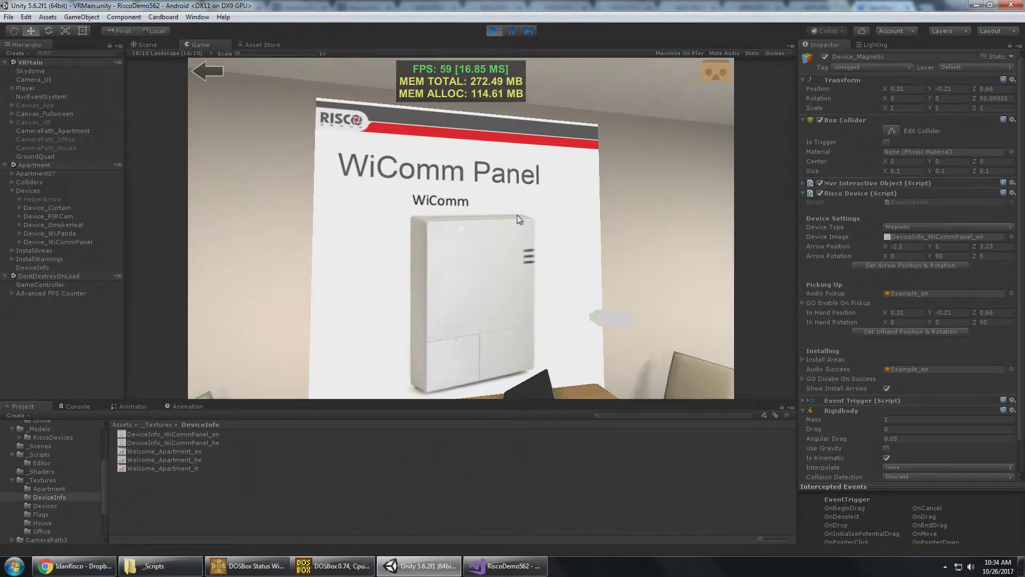
Go back from the apartment through the installation selection and stop play mode
alt+drag(524, 194, 343, 114)
click(214, 73)
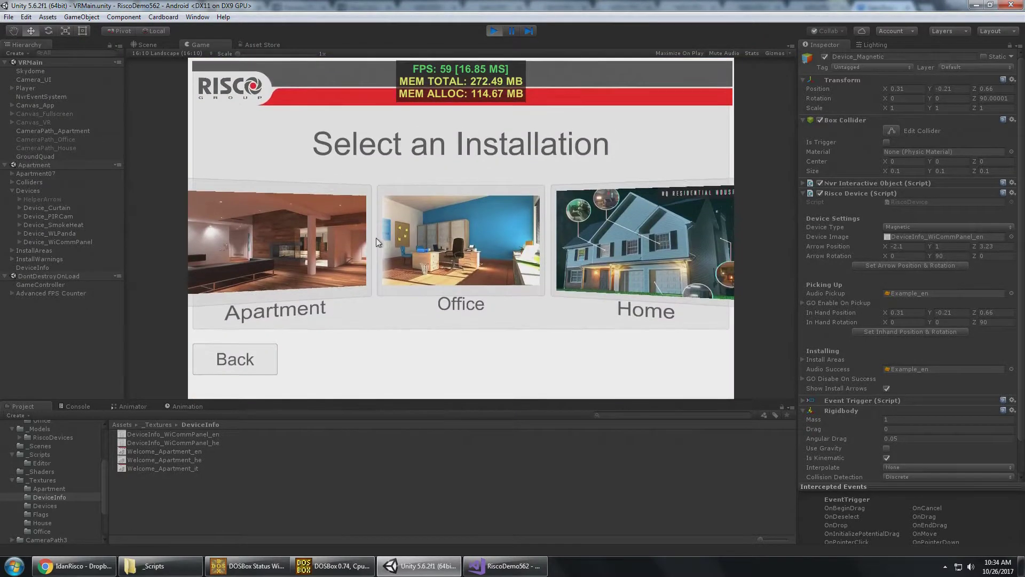
click(268, 370)
click(500, 29)
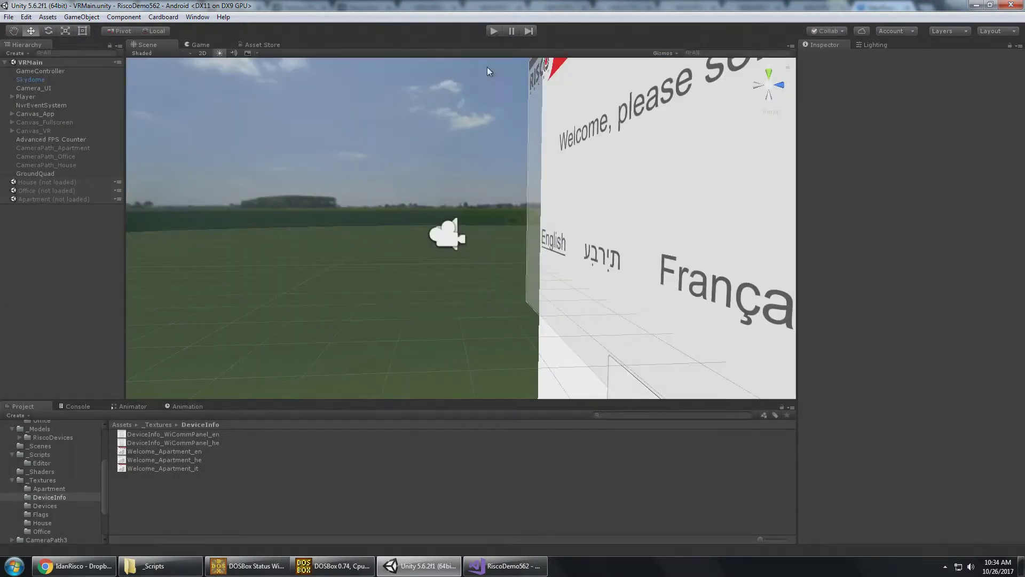
Test the app in play mode with Hebrew as the language, enter the Apartment installation and stop the run
click(493, 31)
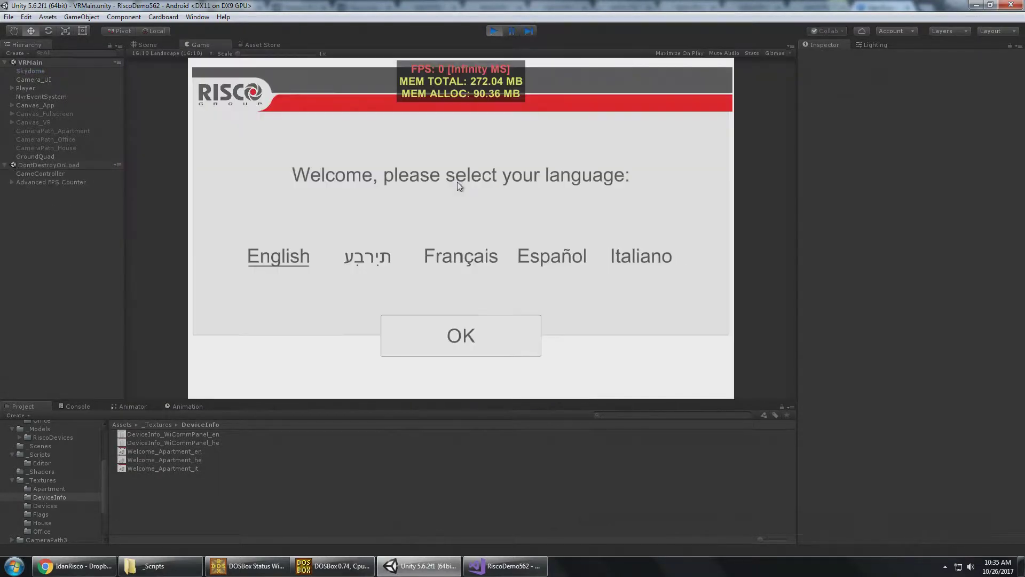
click(374, 258)
click(438, 354)
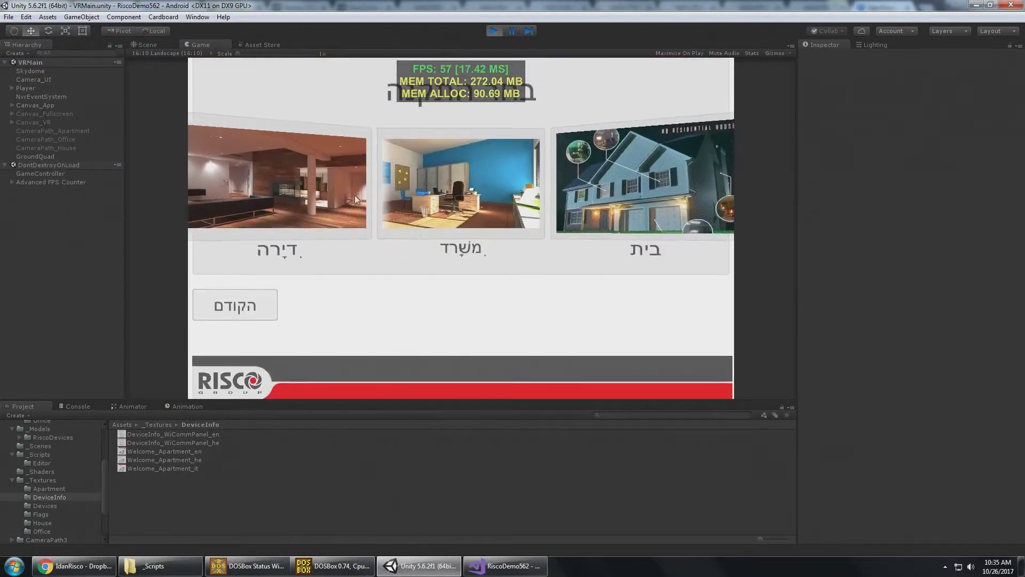
click(345, 196)
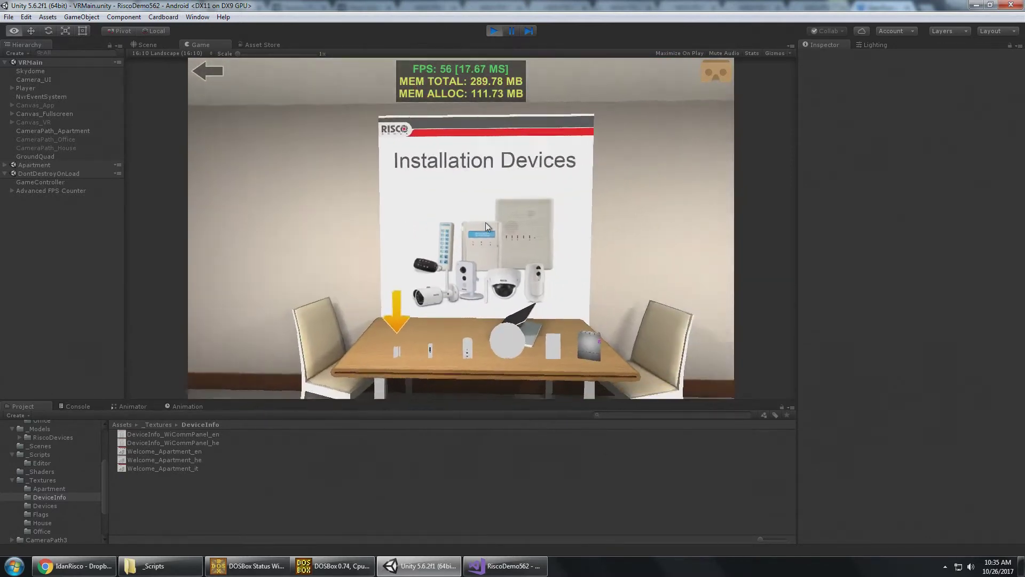
click(488, 34)
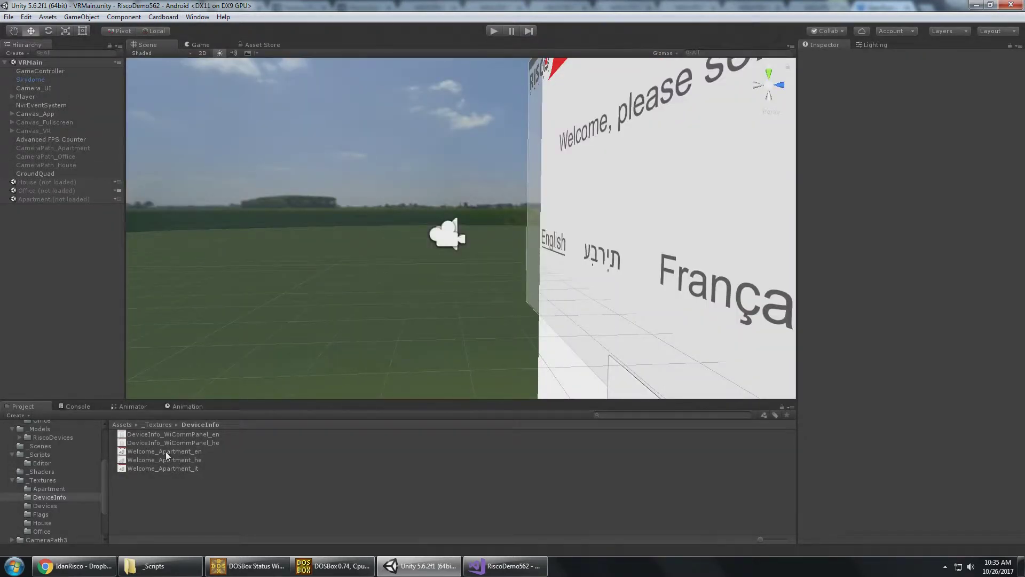
Load the Apartment scene and assign Welcome_Apartment_he as Texture HE in DeviceInfo's Device Info Image script
click(182, 461)
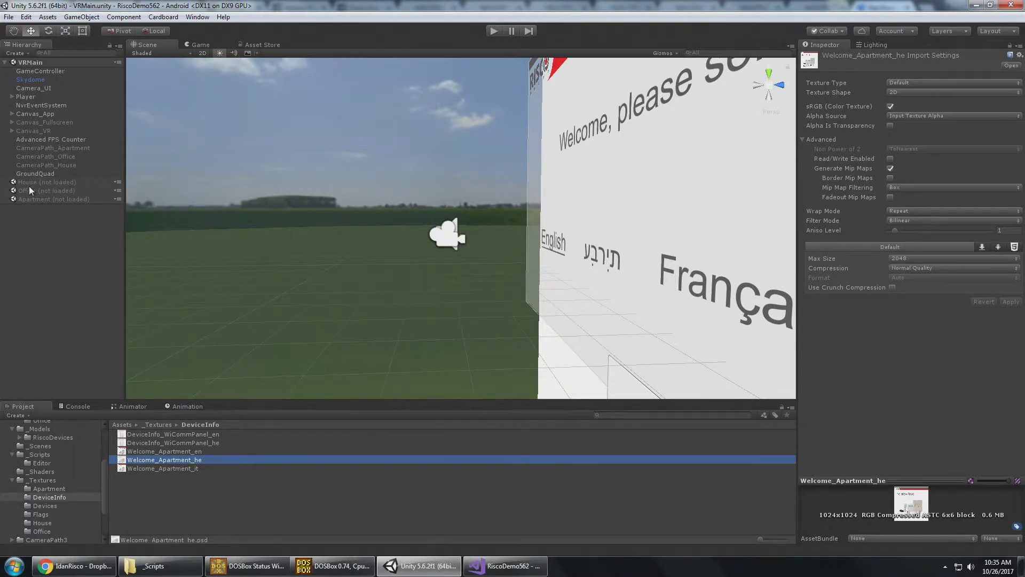
right_click(43, 199)
click(85, 204)
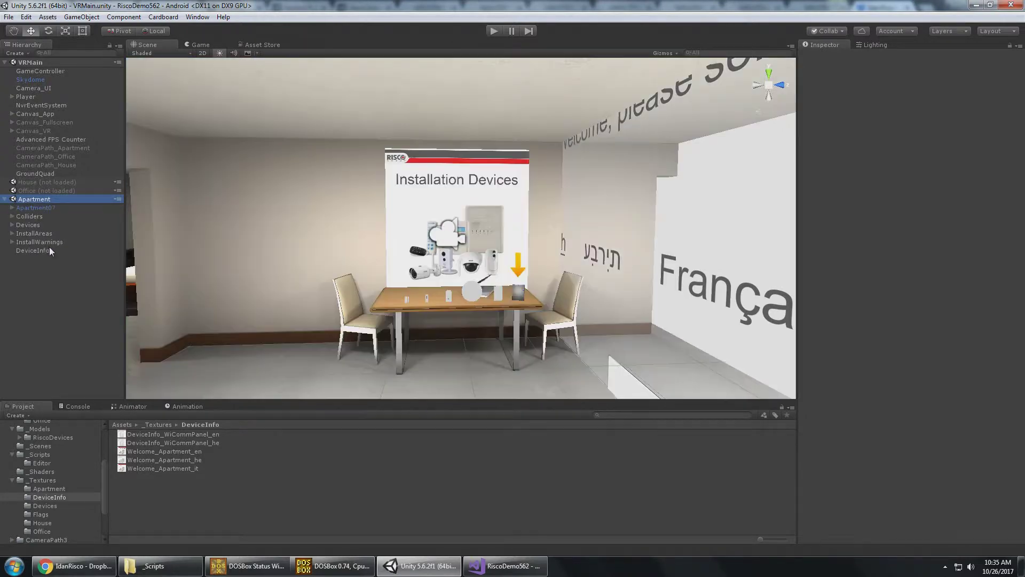
click(43, 251)
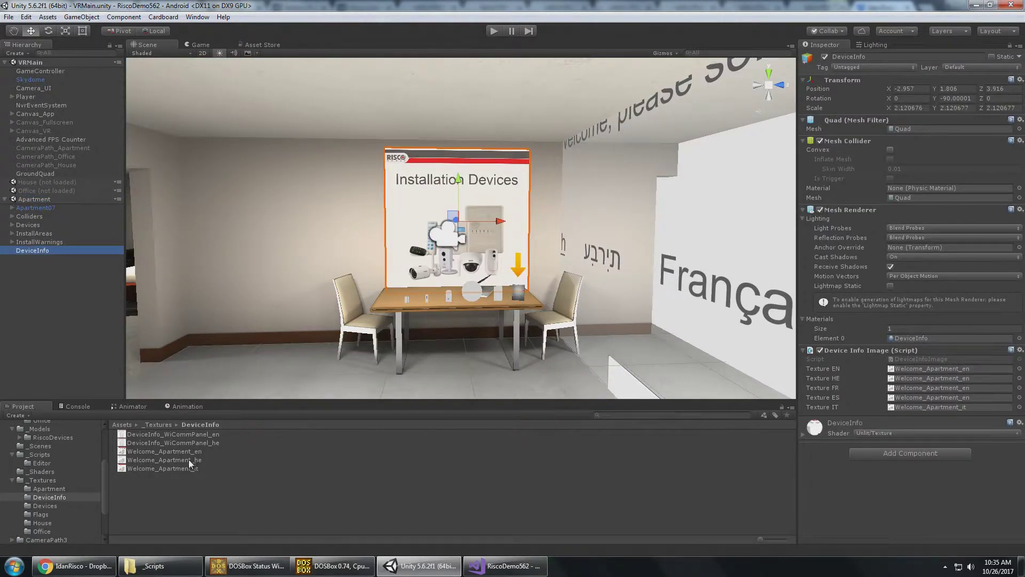
drag(188, 460, 938, 378)
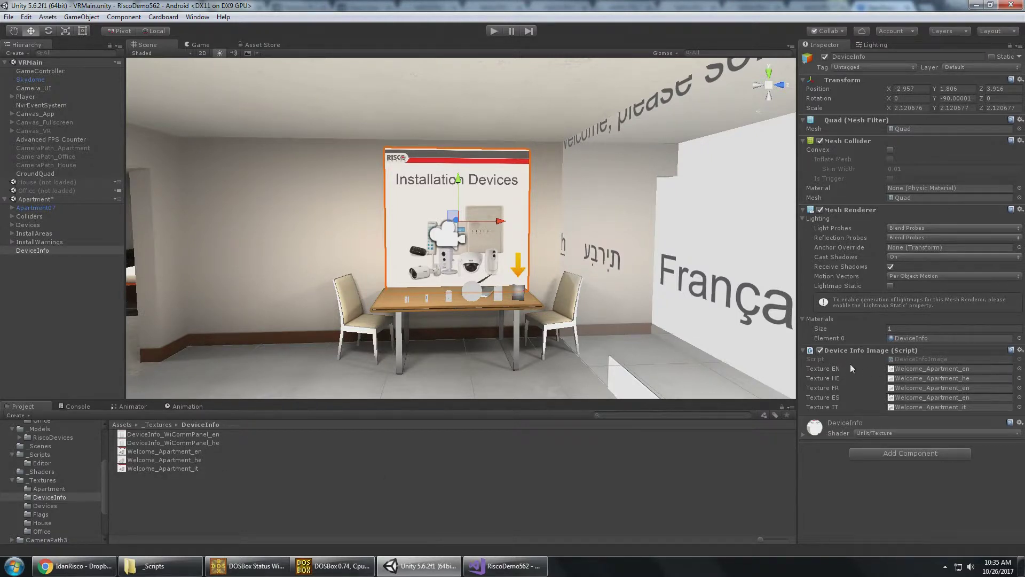
click(493, 31)
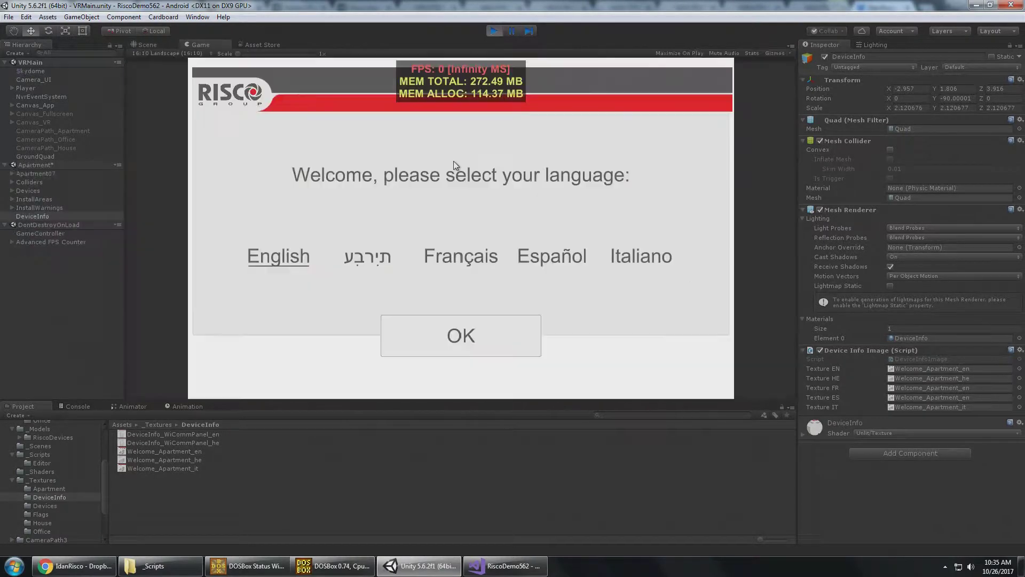
right_click(60, 224)
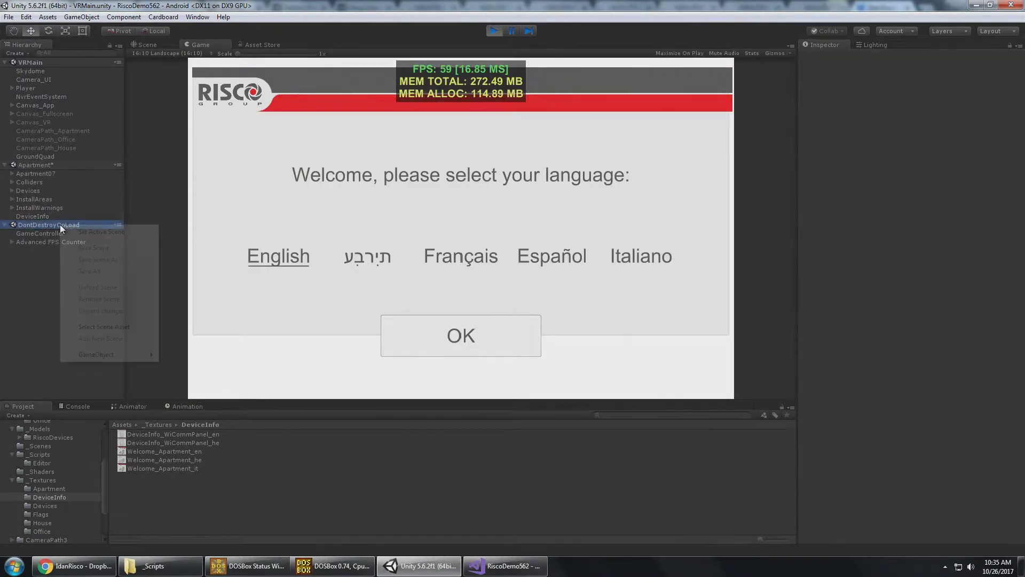
click(493, 30)
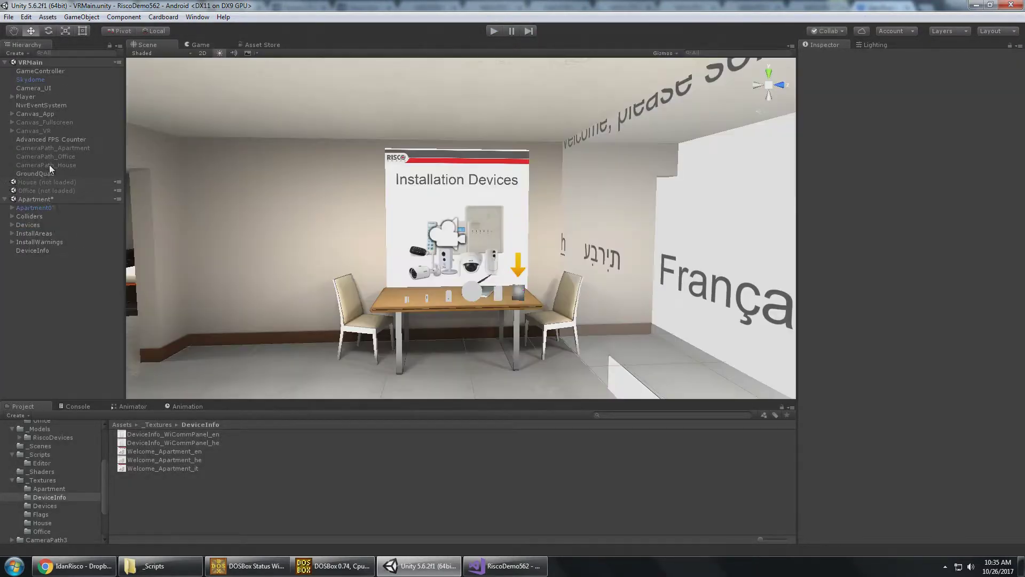
Save and unload the Apartment scene, and run the app in Hebrew into the Apartment installation
right_click(42, 200)
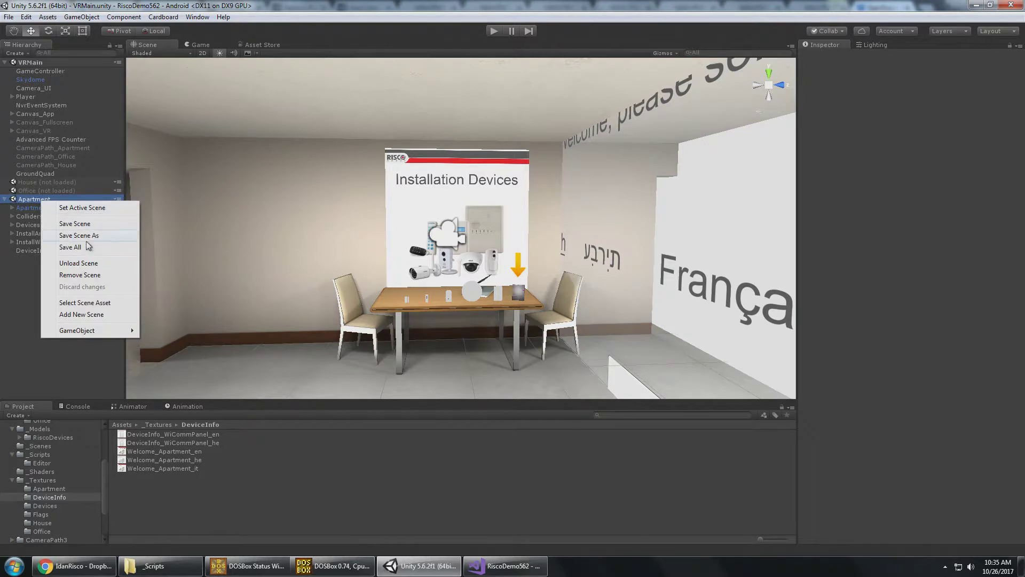
click(78, 263)
click(492, 31)
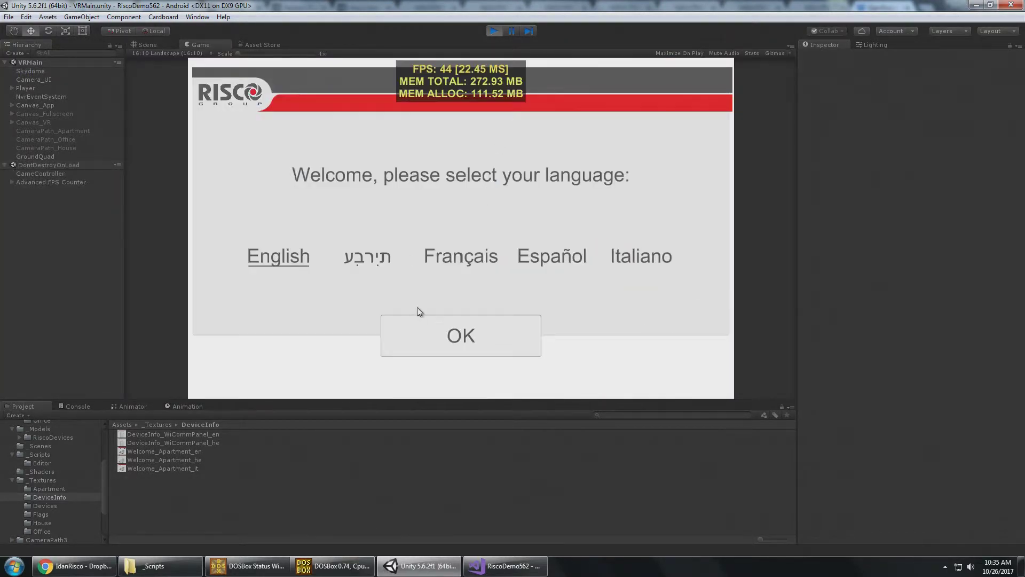
click(370, 259)
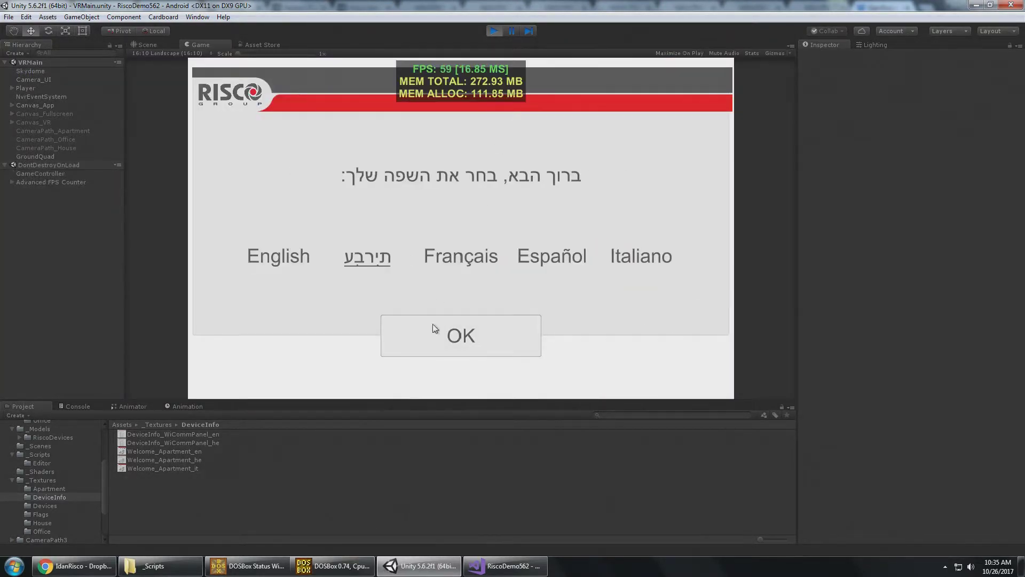
click(476, 342)
click(328, 241)
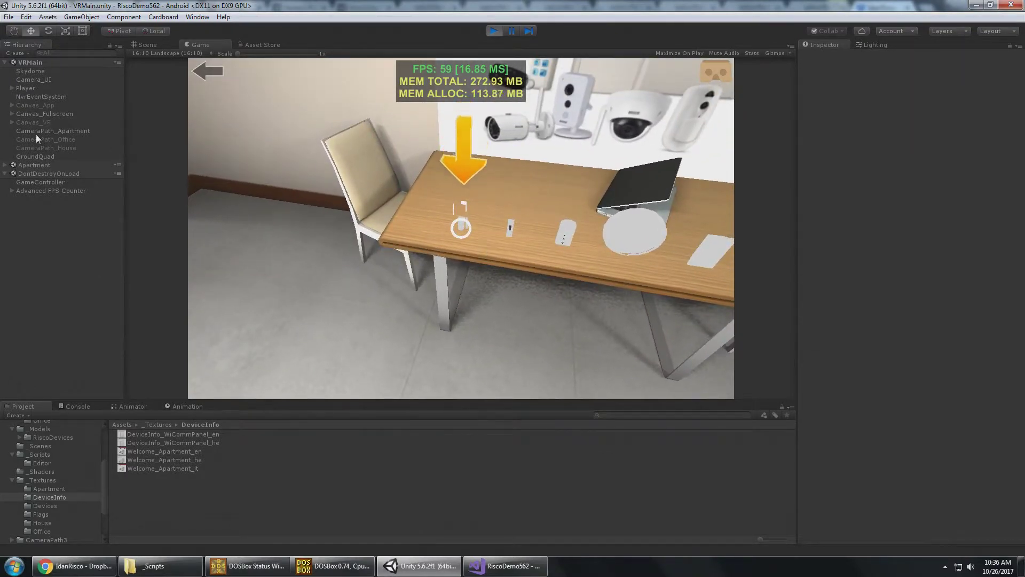
Inspect Device_Magnetic's Device Image among the Devices of the running Apartment scene
click(5, 165)
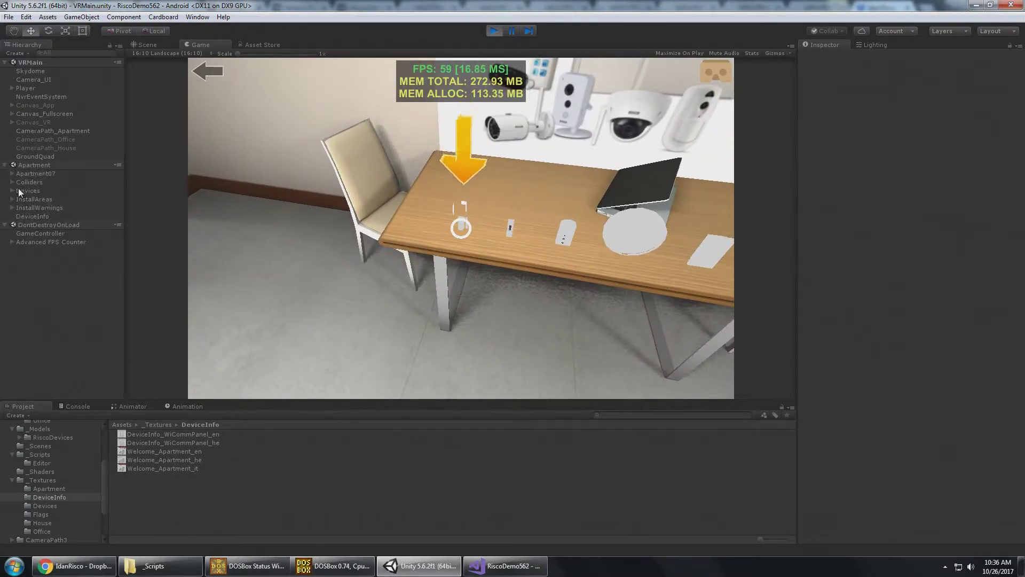
click(18, 190)
click(12, 190)
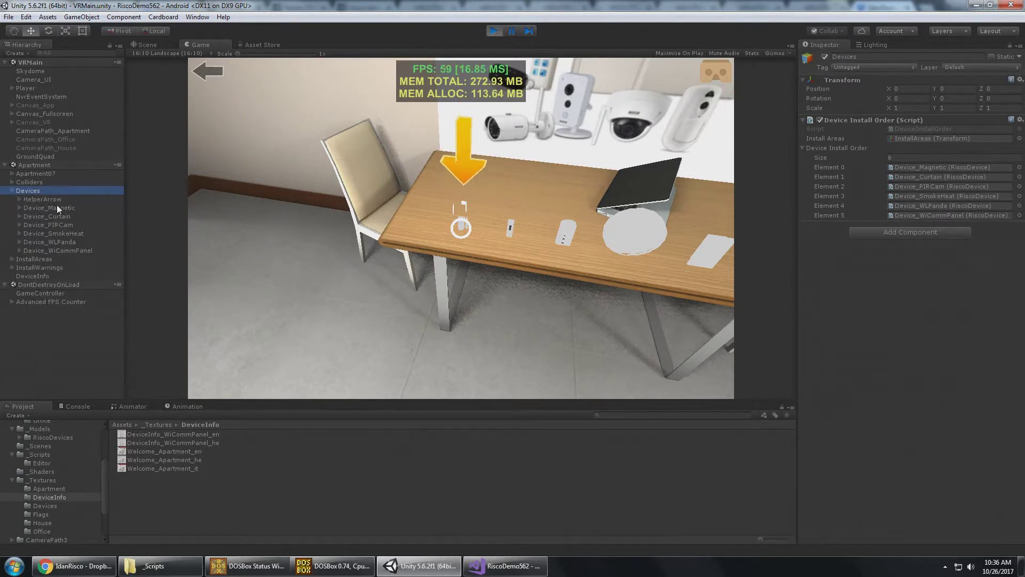
click(57, 206)
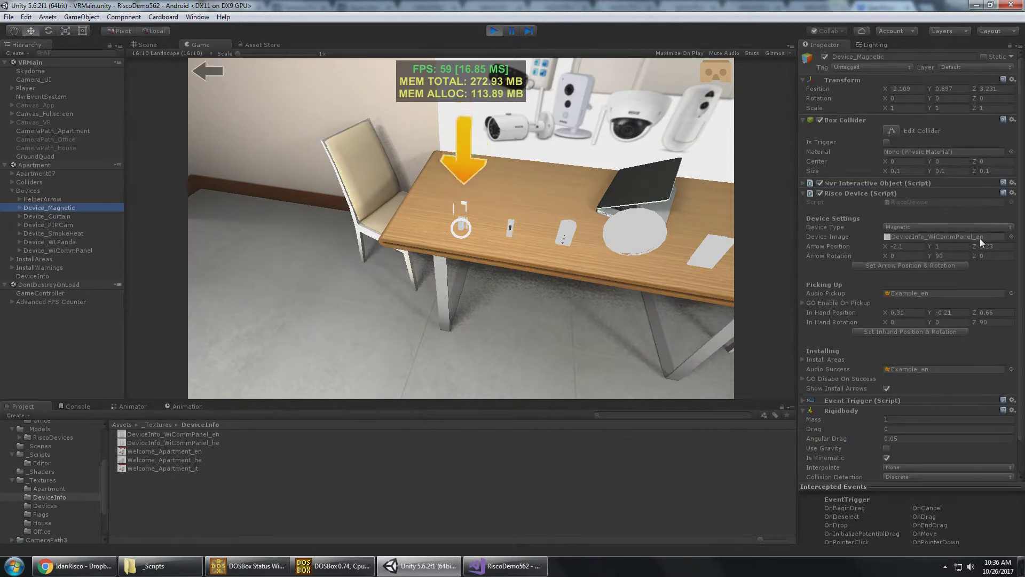
View the Hebrew welcome board, pick up the magnetic device to check its info board, and stop play mode
alt+drag(556, 327, 568, 209)
alt+drag(489, 378, 506, 335)
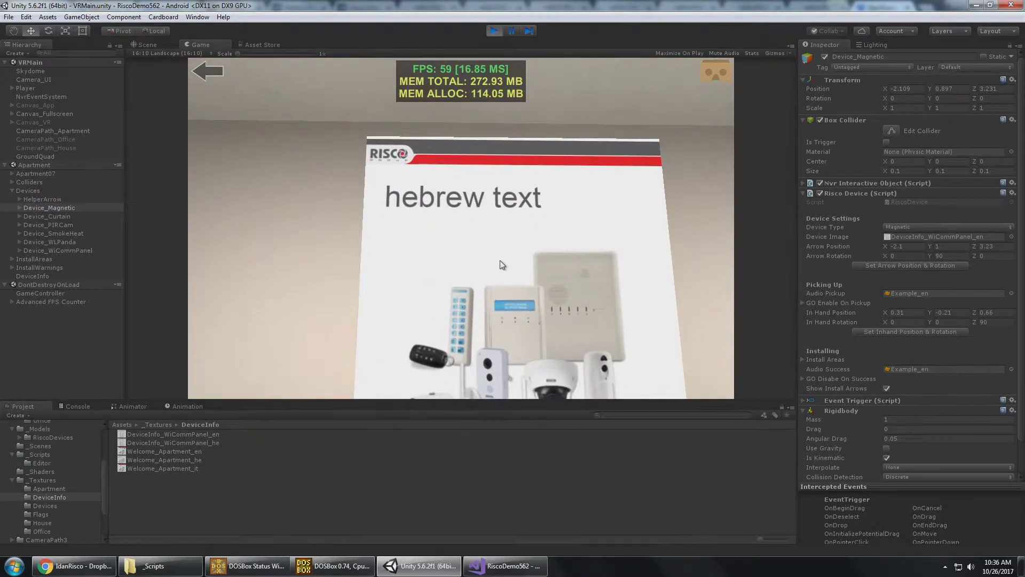
alt+drag(501, 263, 497, 300)
alt+drag(498, 258, 495, 310)
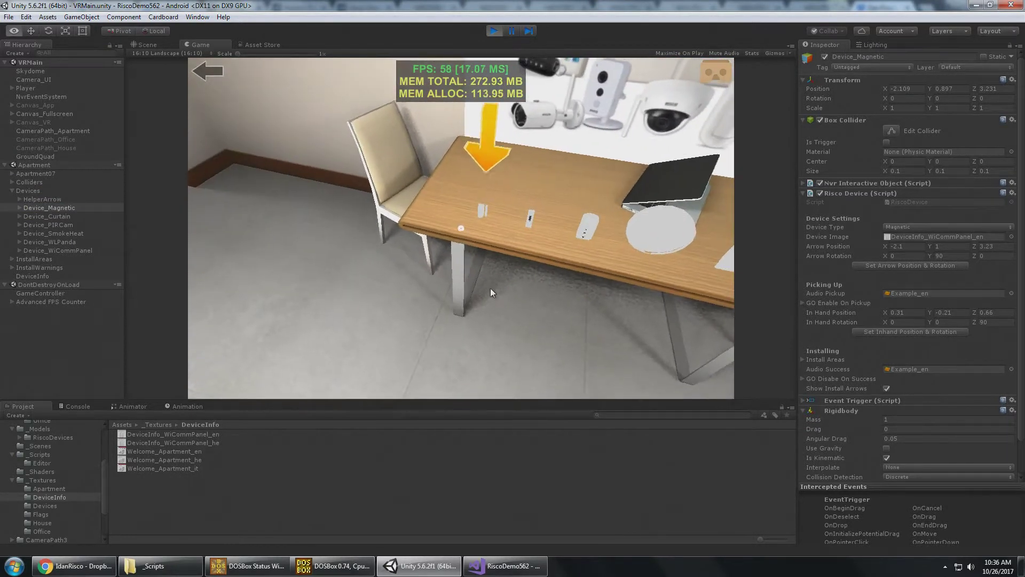
alt+click(495, 285)
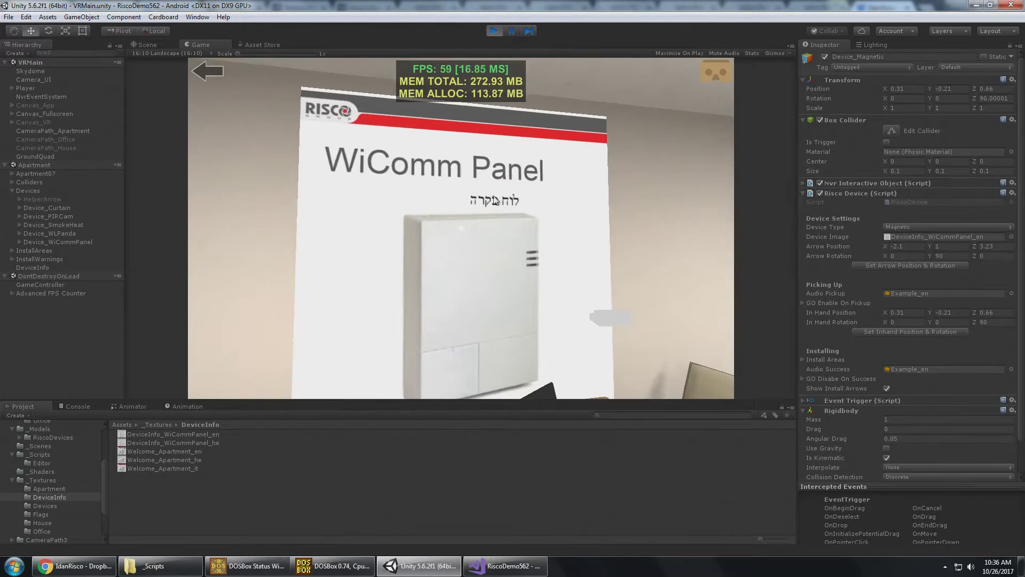
alt+drag(494, 198, 398, 236)
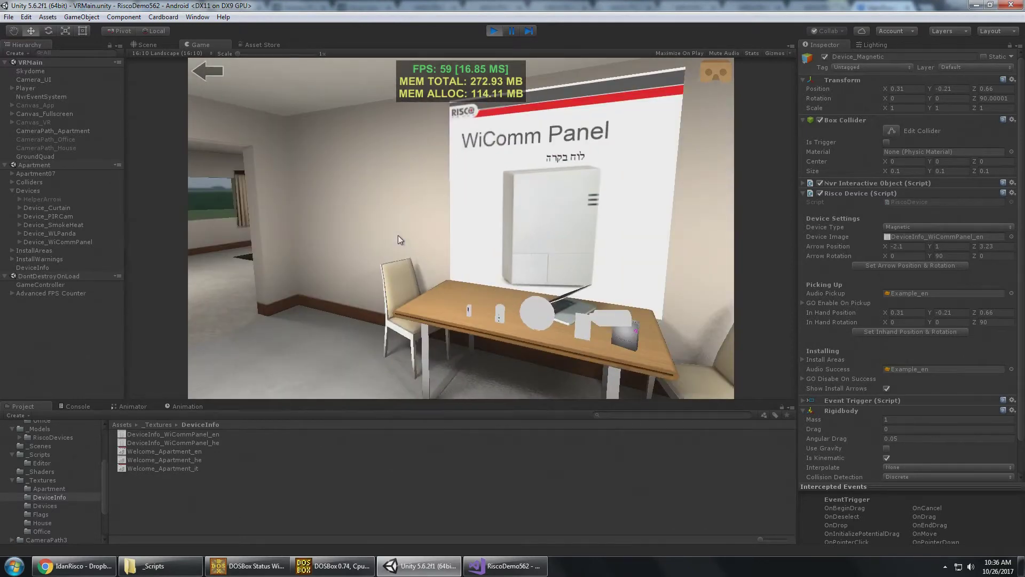
click(493, 31)
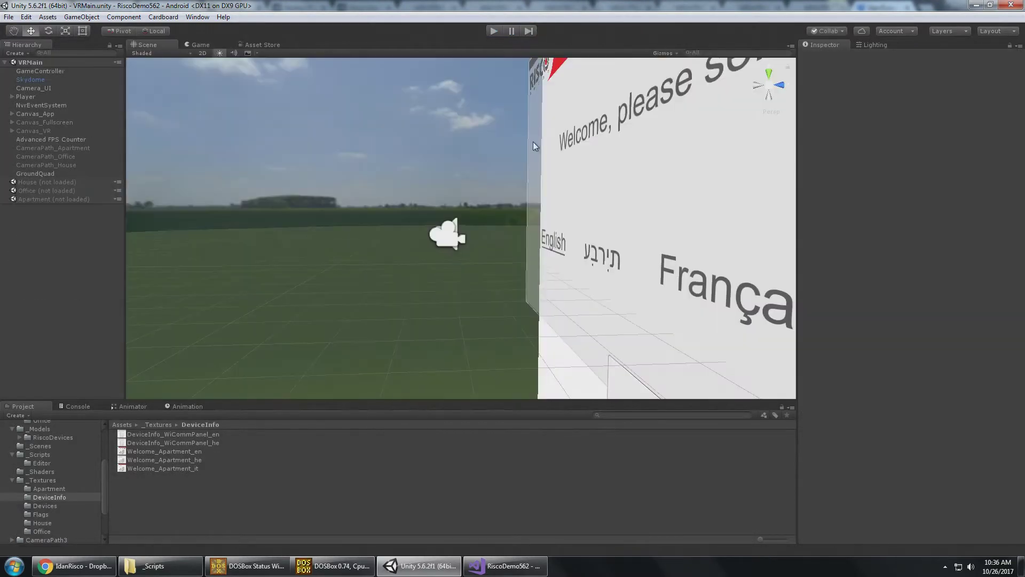
Load the Apartment scene again beside VRMain in the editor
click(57, 79)
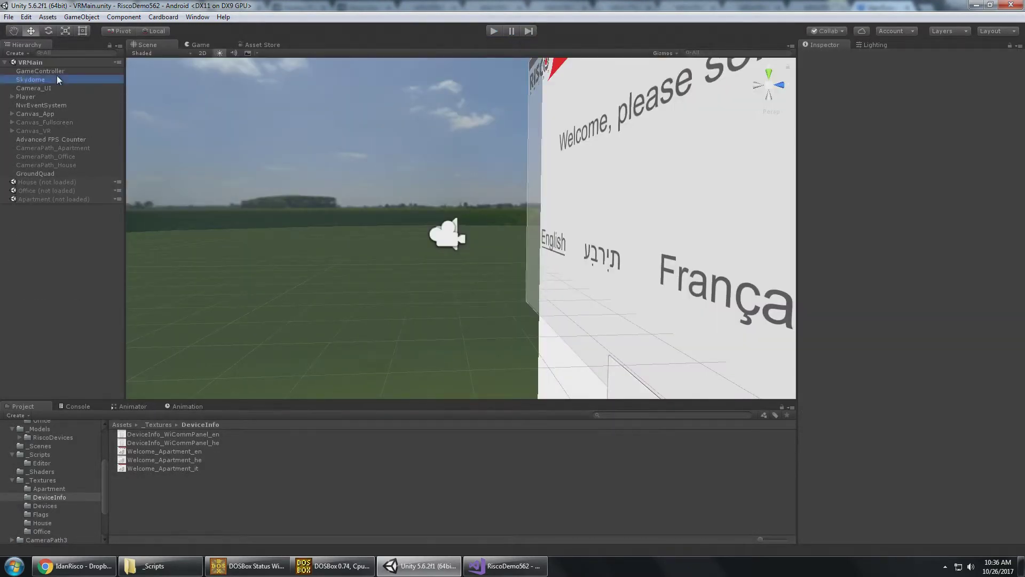
click(63, 88)
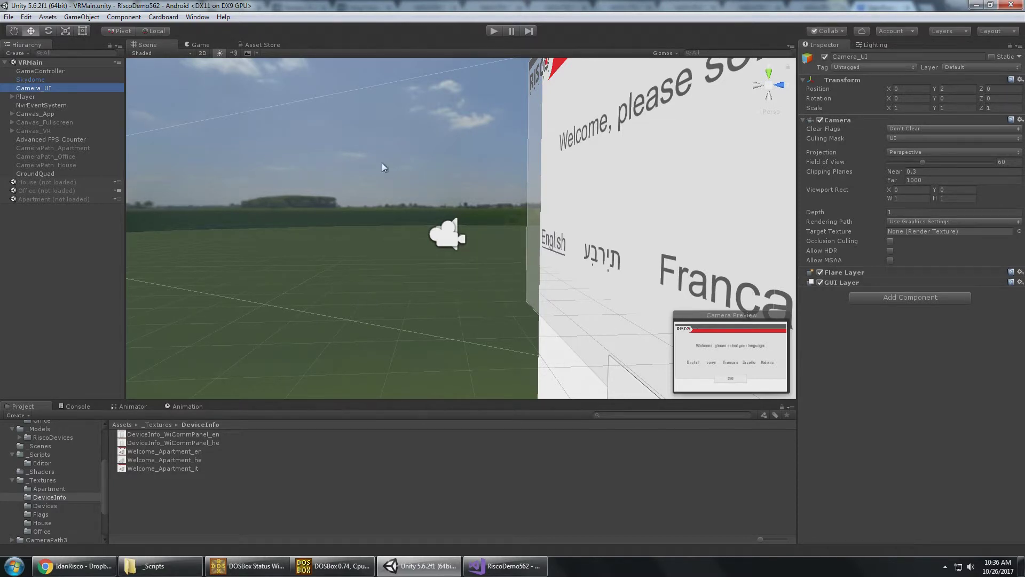
right_click(64, 200)
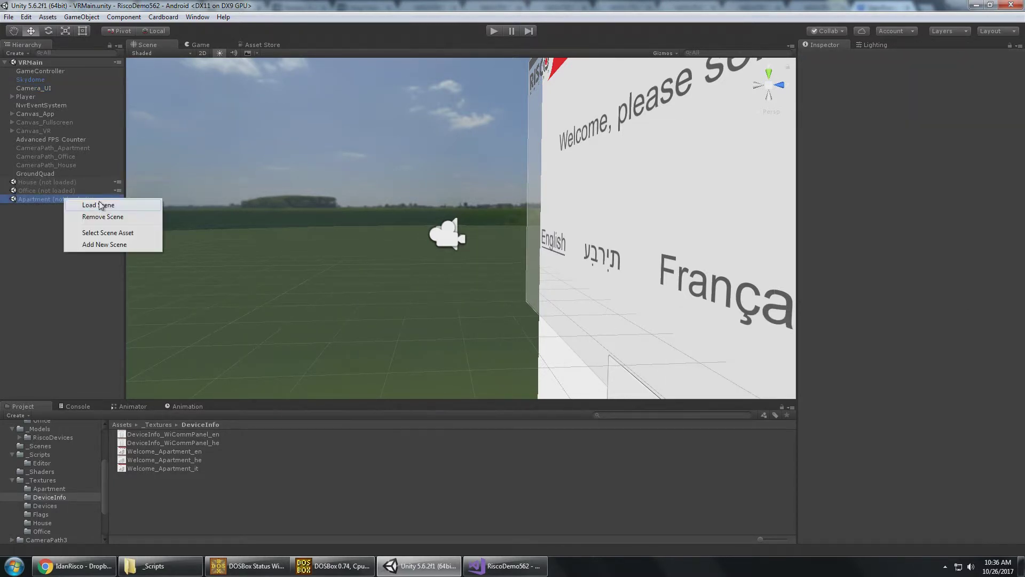
click(101, 205)
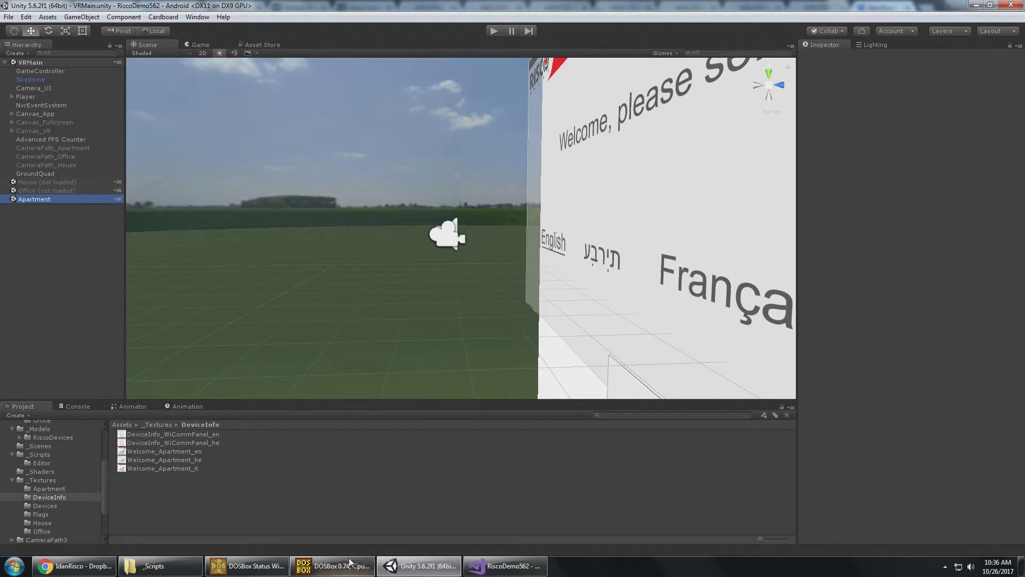
Open Notepad and place its window over the lower part of the Unity editor
click(14, 567)
text(notepad)
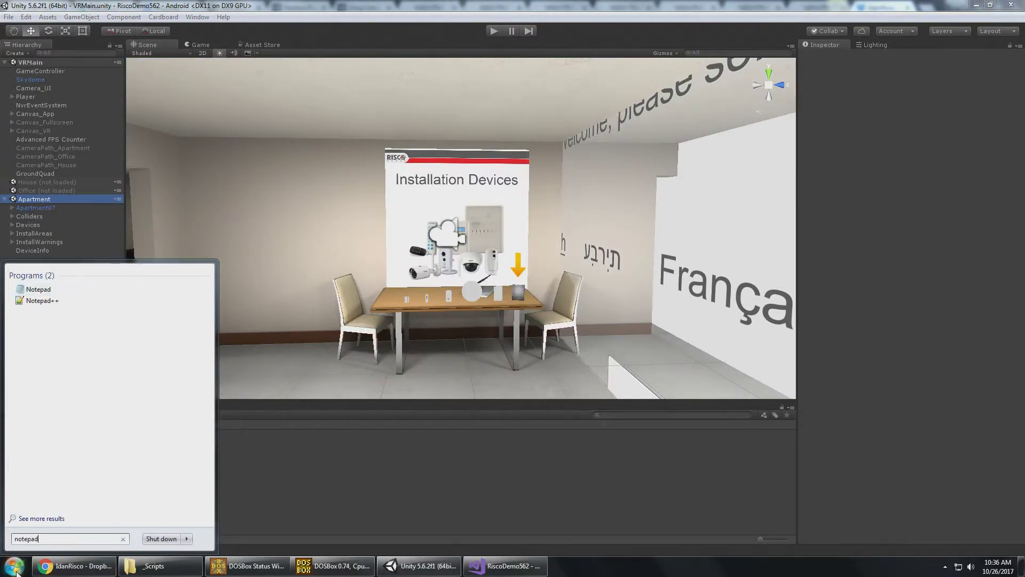
key(Return)
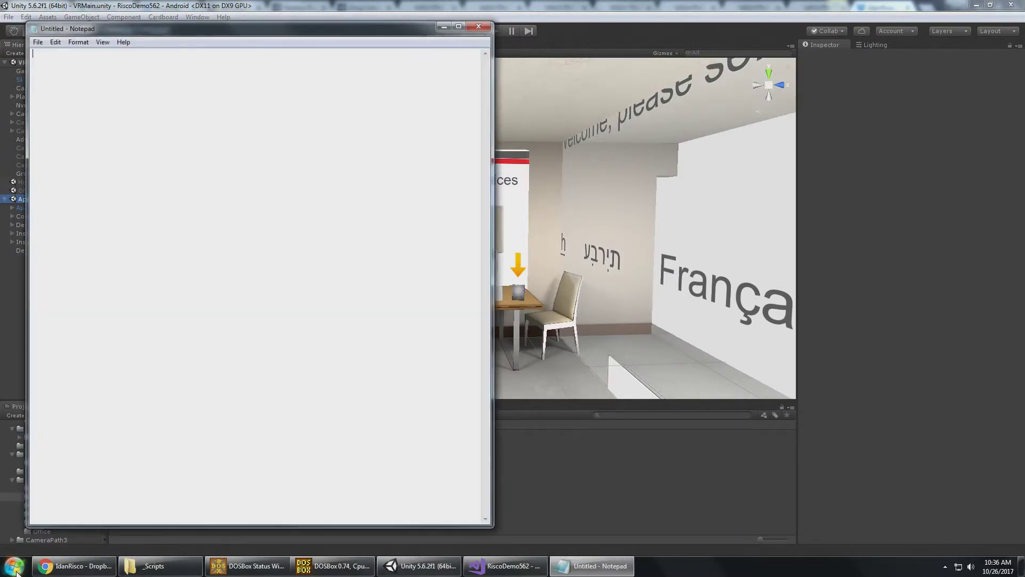
click(178, 20)
key(alt+Tab)
drag(193, 23, 761, 400)
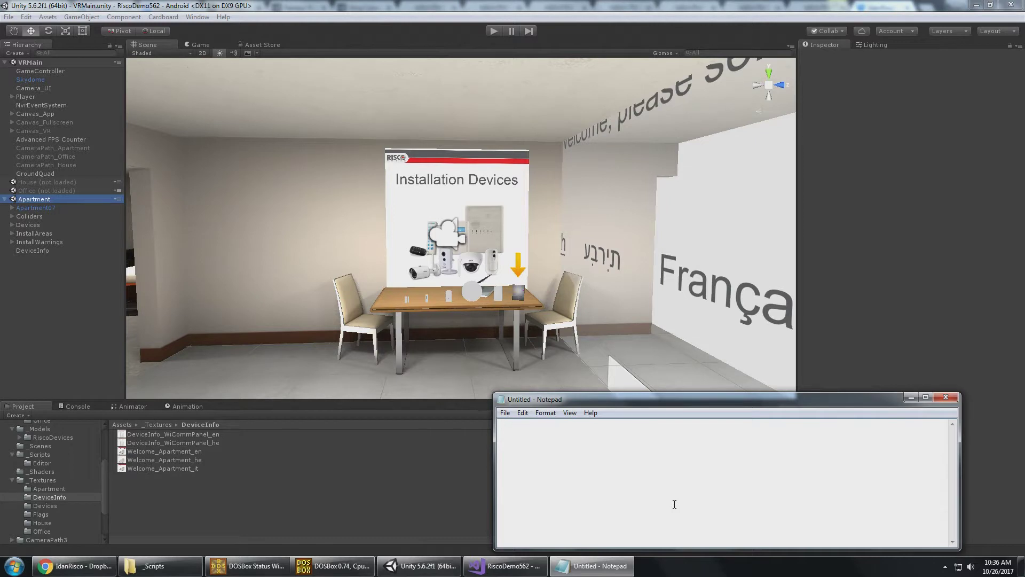
Write the note "( 3 x intro (house, apt, office) ) x 5 (languages) = 15 Welcome images"
text(1)
key(BackSpace)
text(3 x intro (house, apt, office))
text(()
key(End)
text() x 6 (languages)
key(BackSpace)
key(BackSpace)
text() = 15 Welcome ia)
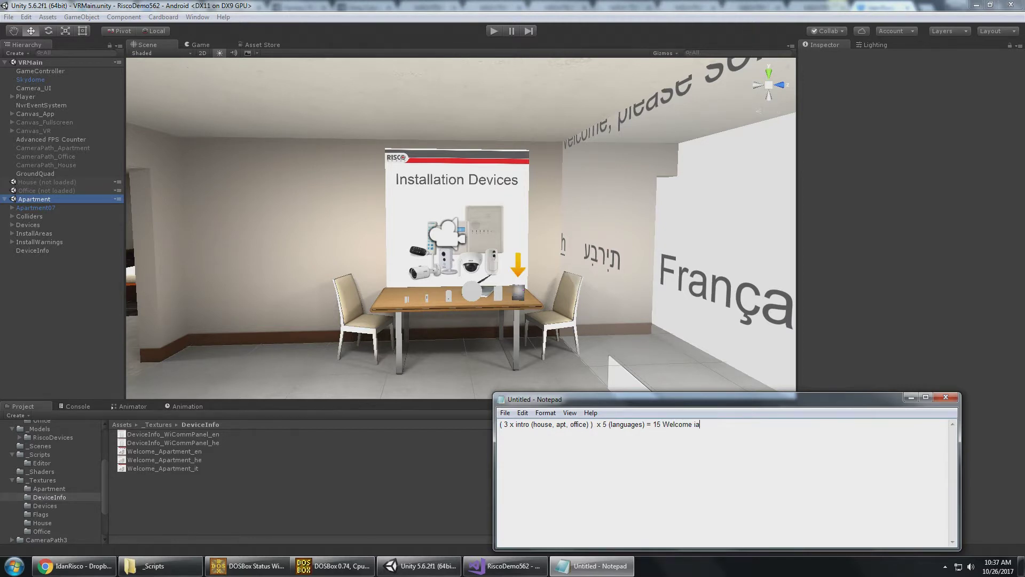
key(BackSpace)
text(mages)
Add the line "14 devcies = x 5 languages" below the welcome images line
key(Return)
click(629, 444)
text(14 devcies = x 5 languages)
Open Calculator and compute 14 * 2
click(15, 566)
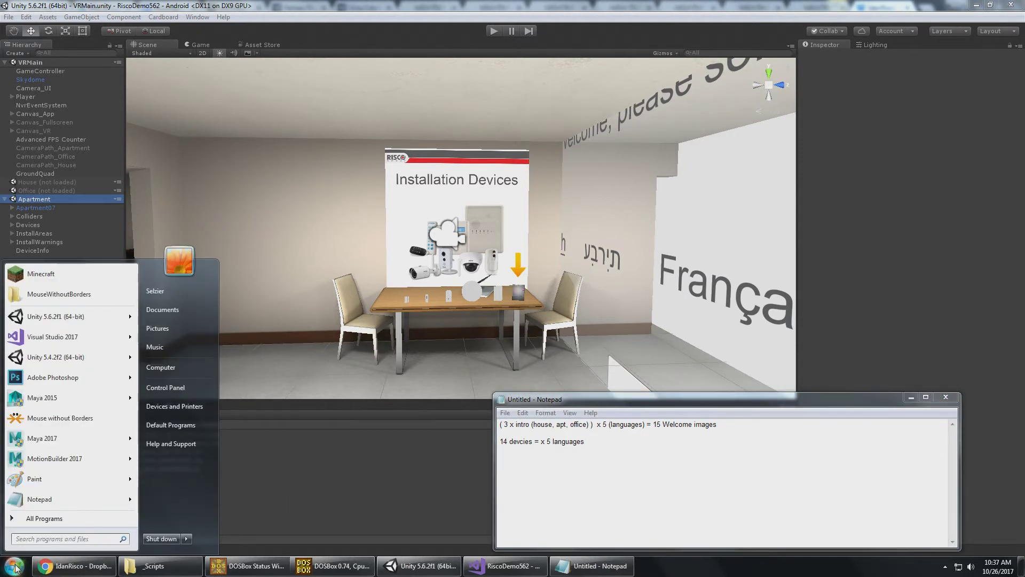
text(calc)
key(Return)
text(14 )
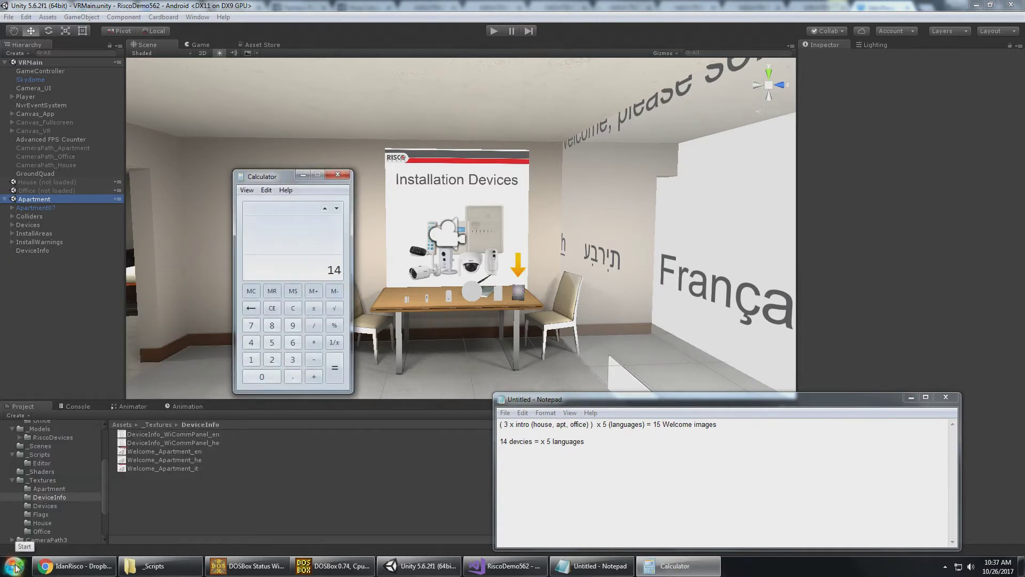
text(* 2)
key(Return)
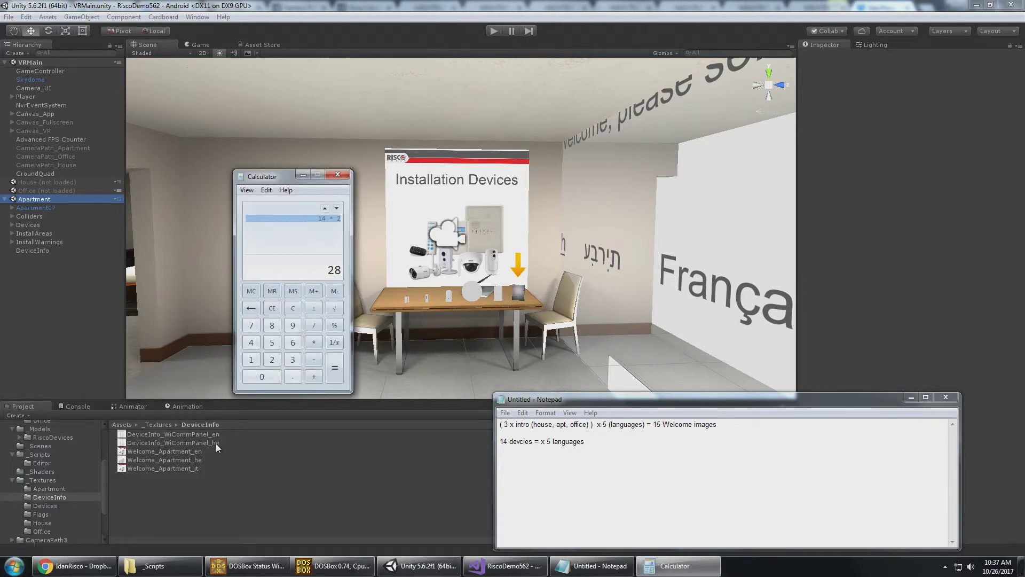
Clear the calculator, compute 14 * 5 and add 15 to the result
click(294, 309)
text(14 * 5)
key(Return)
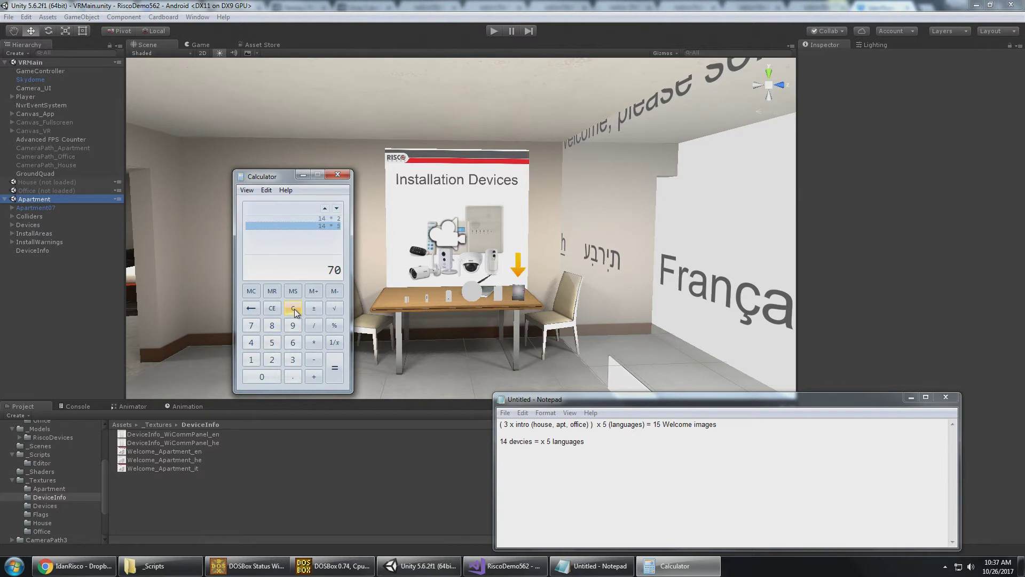
text(+15)
key(Return)
Write "85 total images" in the Notepad note and switch back to Unity
click(679, 467)
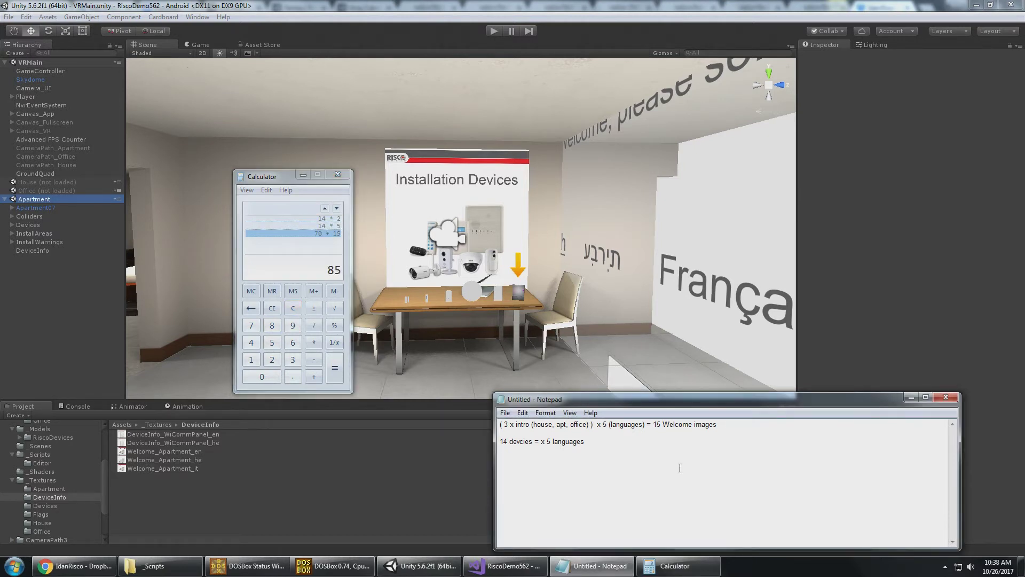
text(85 total images)
click(827, 6)
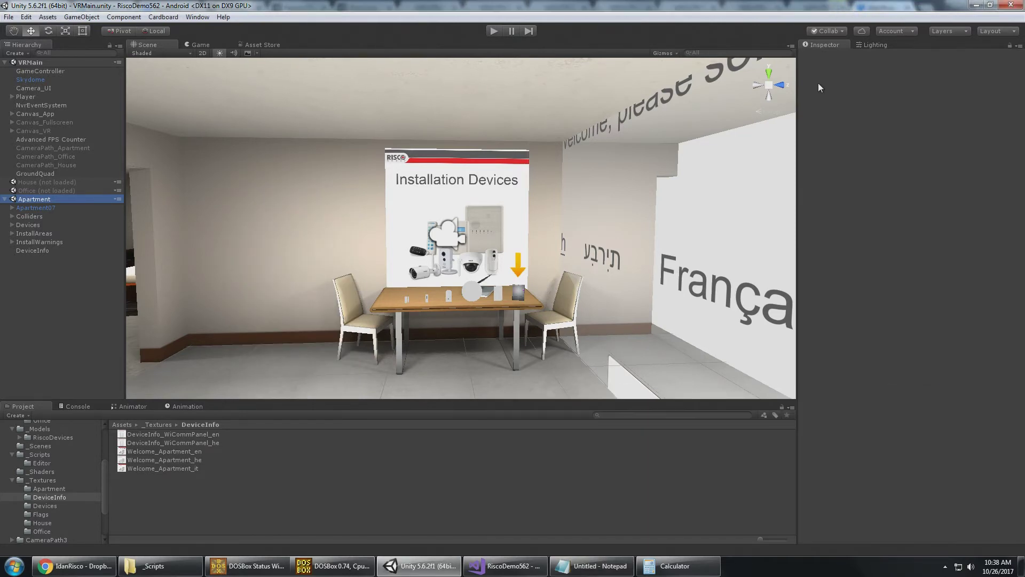
Review GameController's All Device Info Images list and select all five textures in the DeviceInfo folder
click(40, 71)
scroll(931, 252, down, 5)
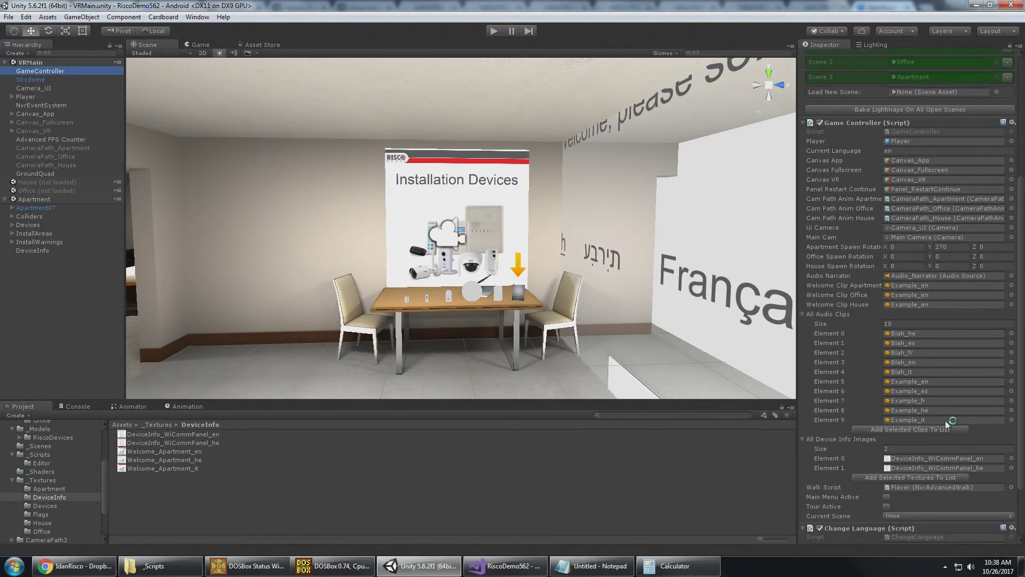
scroll(940, 426, down, 2)
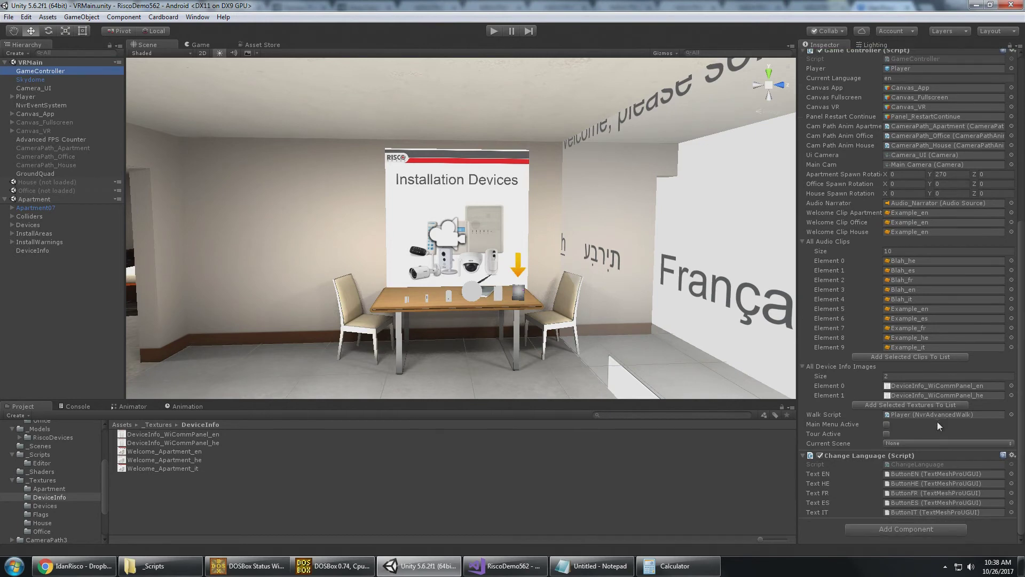
click(194, 433)
shift+click(191, 468)
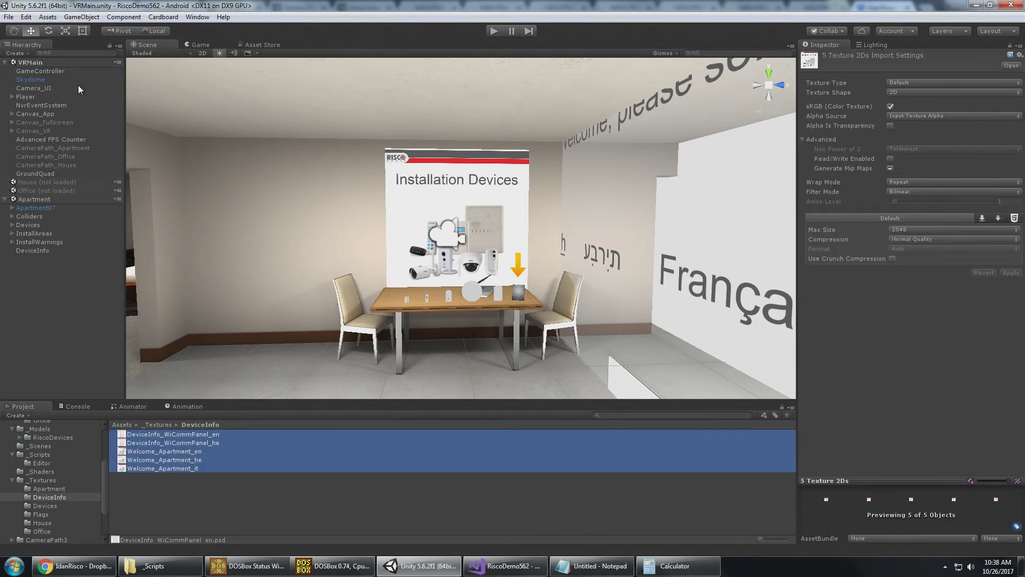
Lock the Inspector on GameController and select textures in the DeviceInfo folder while showing the All Device Info Images list
click(43, 71)
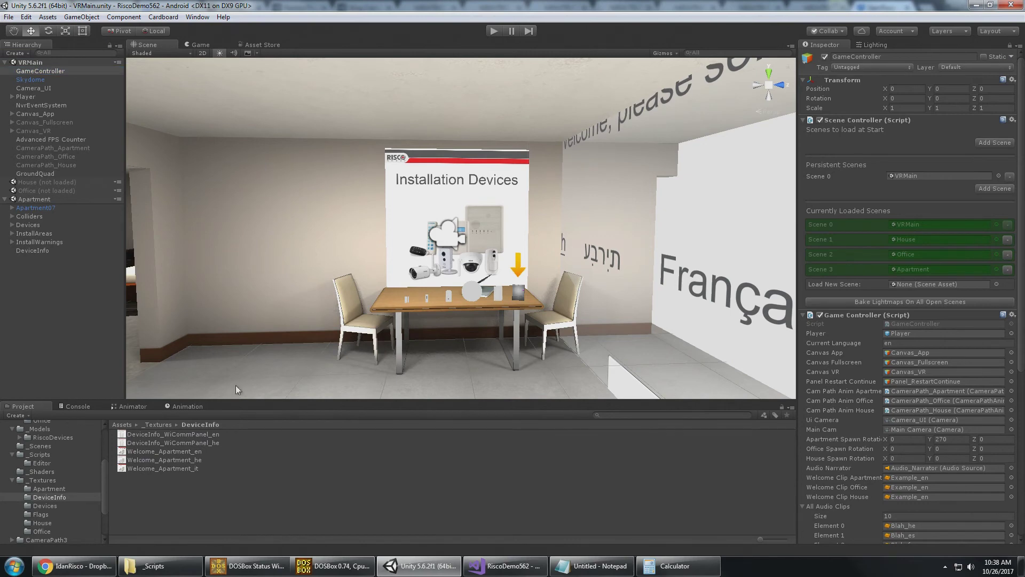
click(188, 436)
shift+click(190, 469)
scroll(937, 380, down, 5)
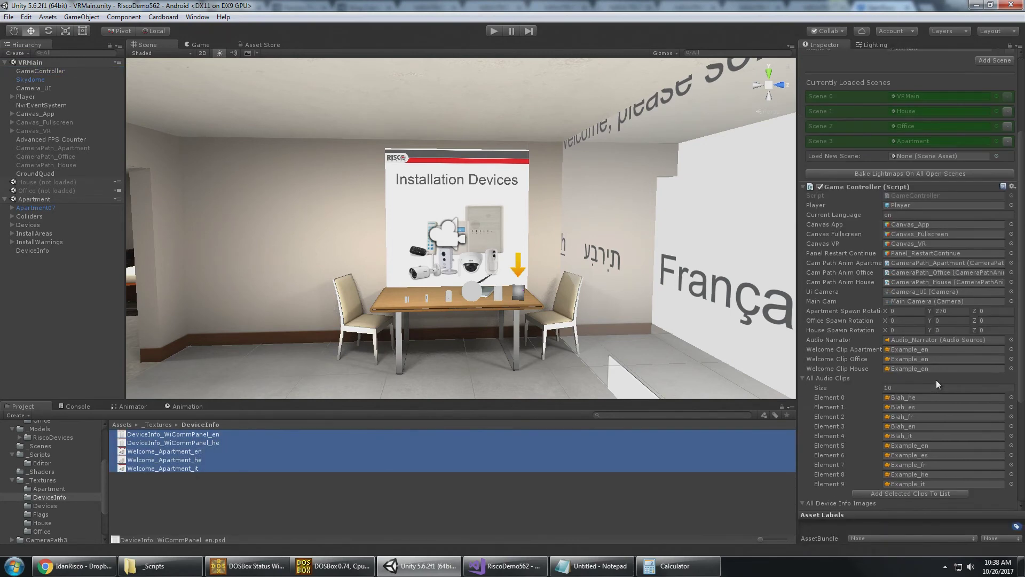
scroll(908, 467, down, 3)
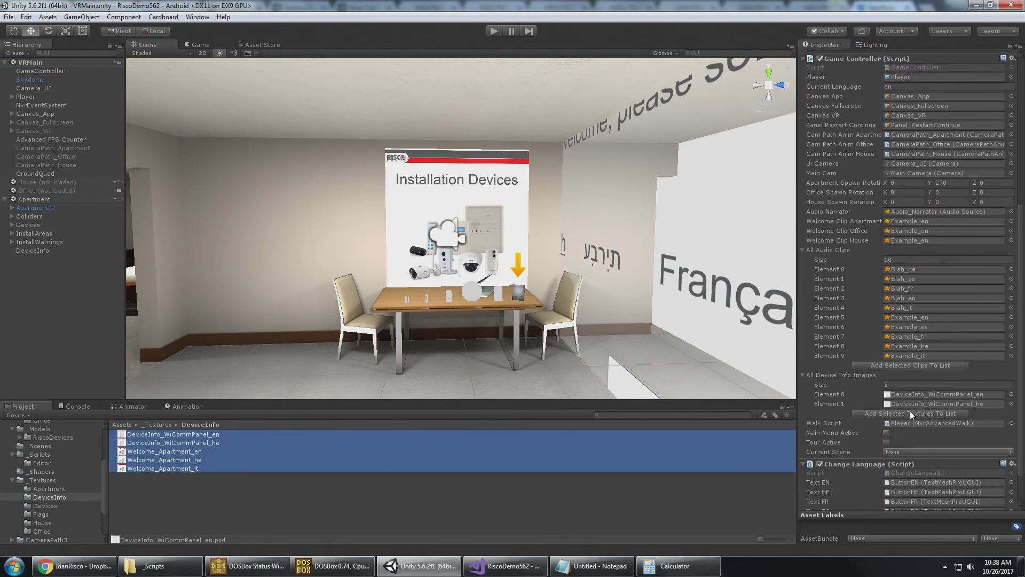
click(207, 443)
shift+click(204, 451)
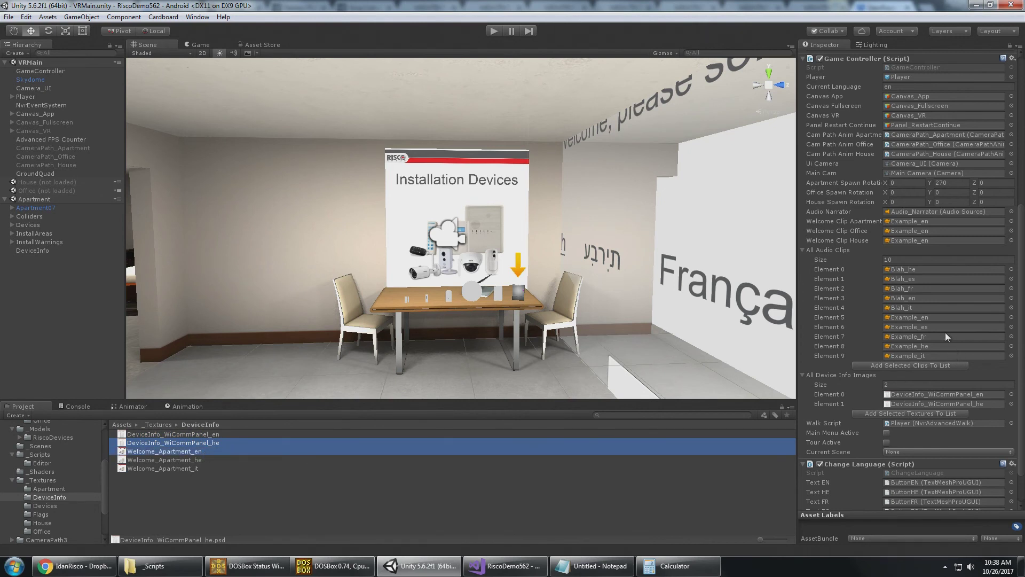